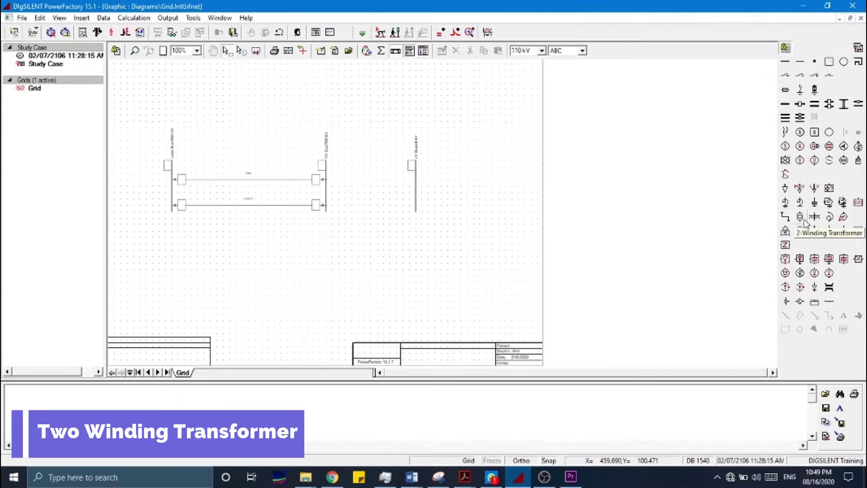
- Pick the 2-Winding Transformer drawing tool
click(800, 216)
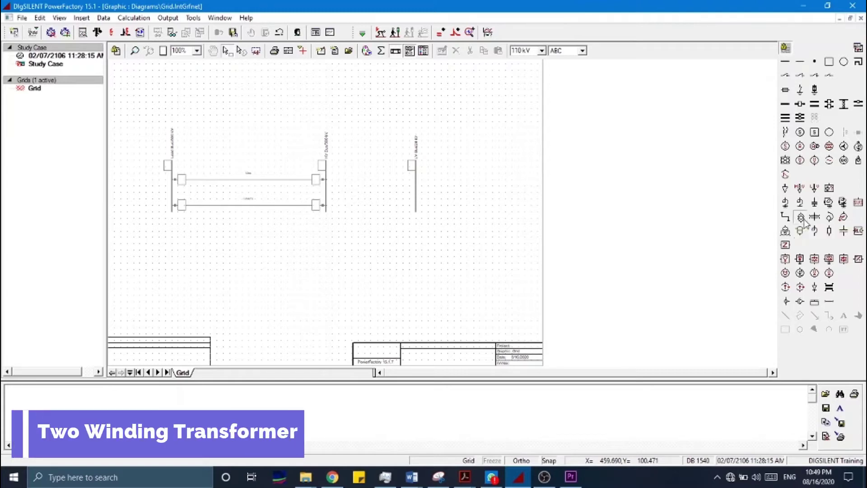
- Connect a two-winding transformer from HV Bus to bay 1 of LV Bus
click(326, 189)
click(271, 242)
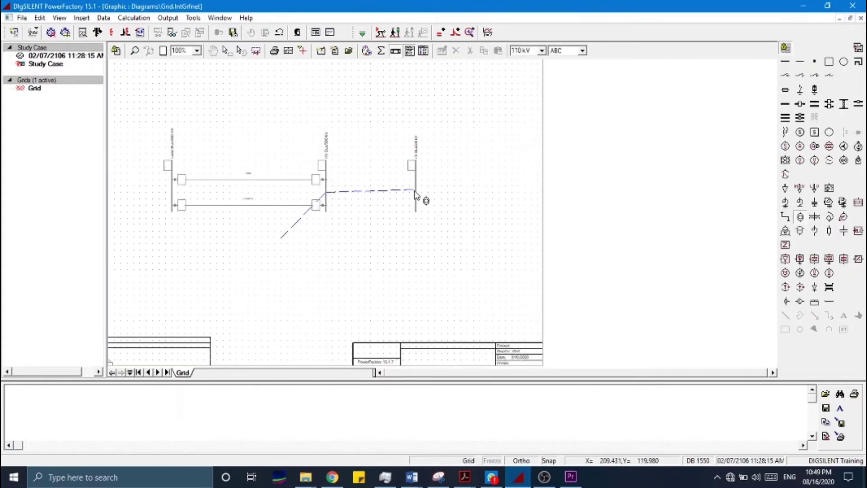
click(416, 192)
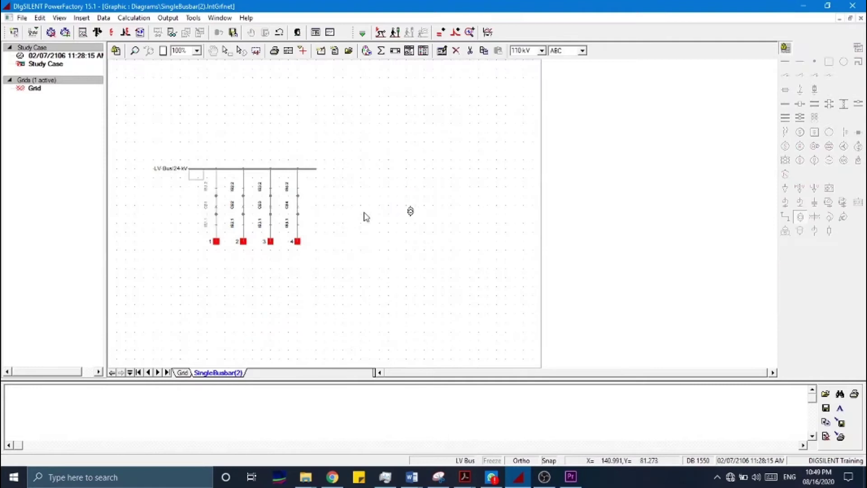
click(216, 242)
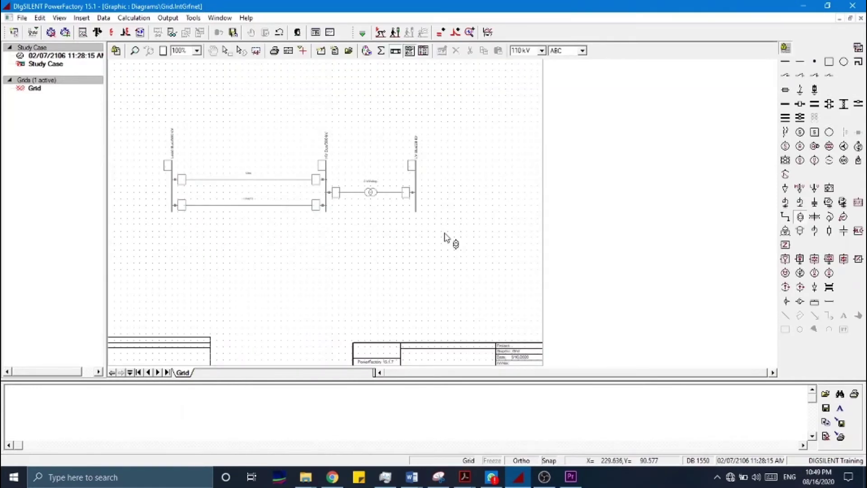
key(Escape)
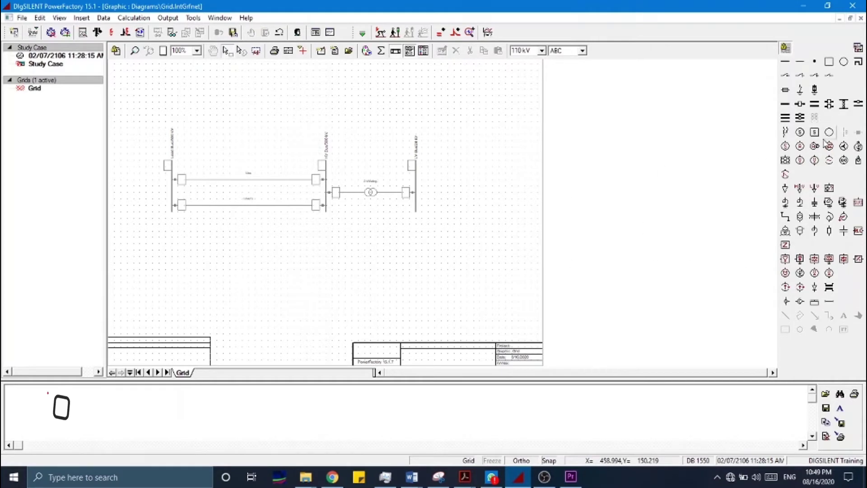
- Attach a synchronous generator to bay 2 of LV Bus
click(786, 146)
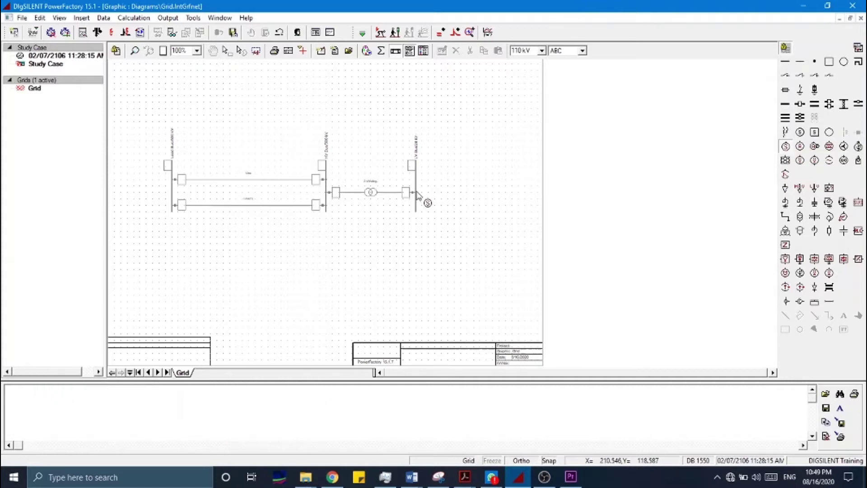
click(420, 198)
click(244, 243)
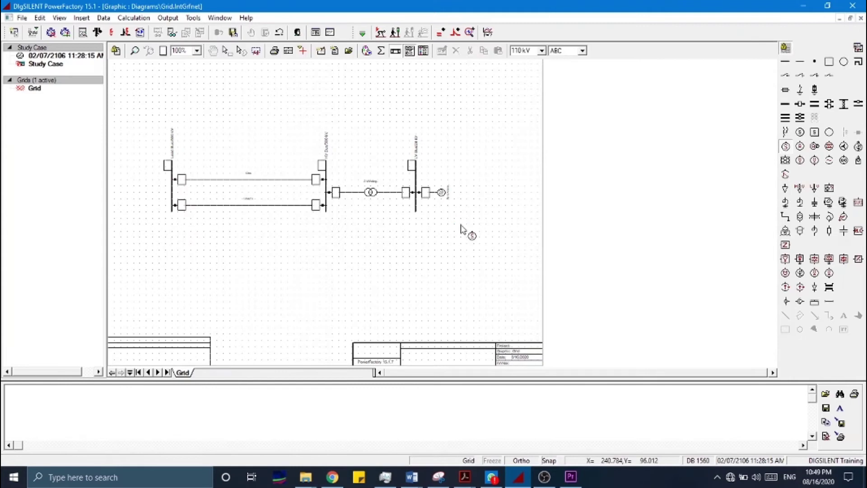
key(Escape)
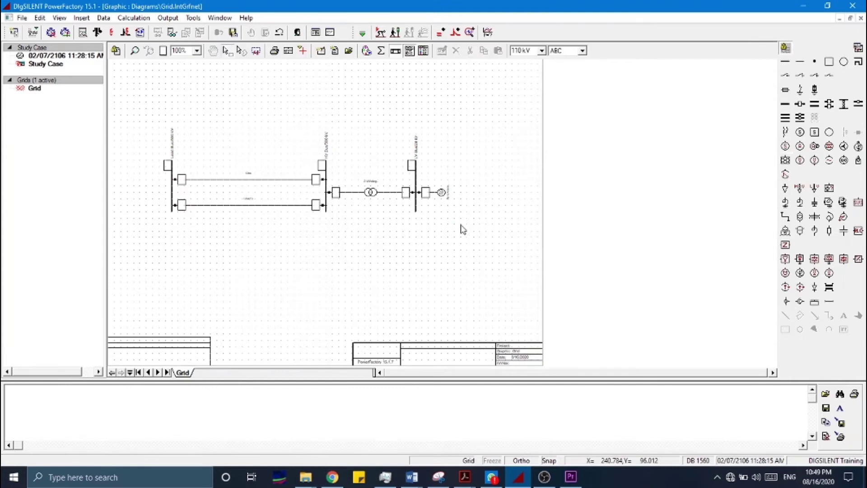
click(783, 190)
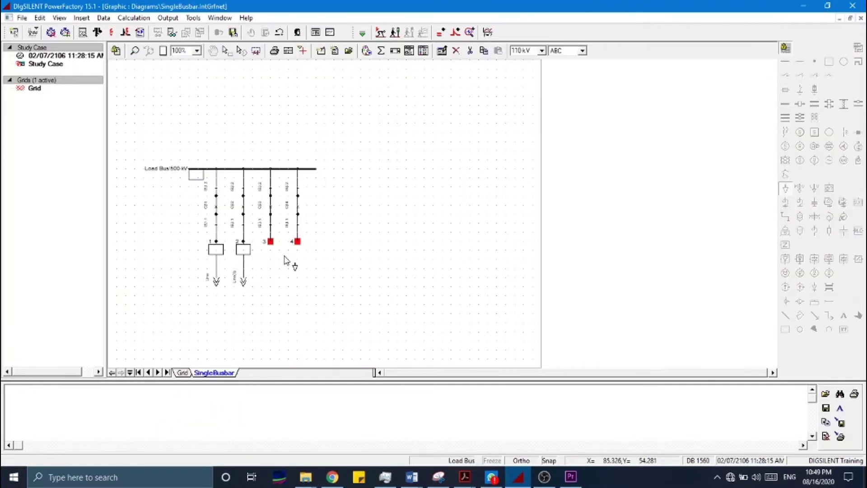
- Attach the general load to bay 3 of Load Bus
click(271, 243)
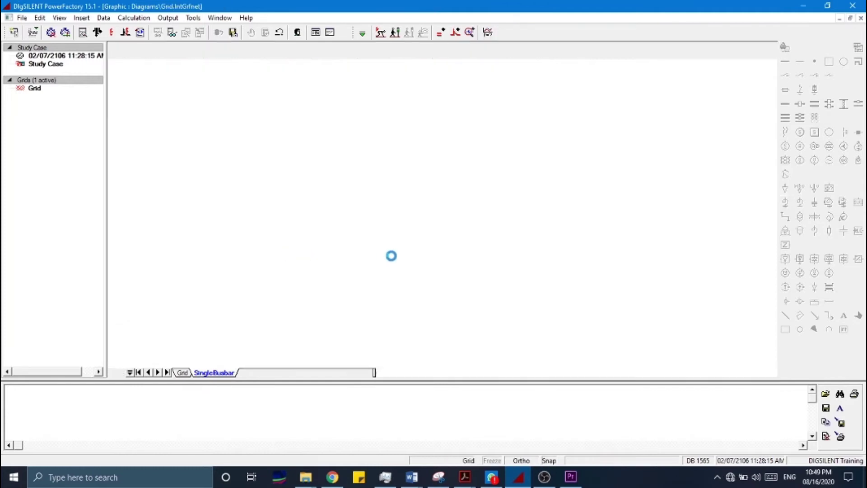
key(Escape)
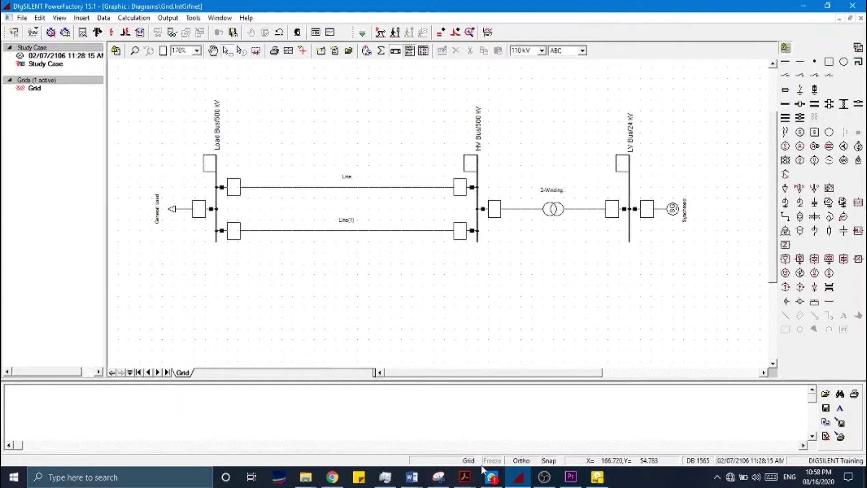
- Rename the first line to 'Load Bus - HV Bus'
mouse_move(466, 476)
click(400, 424)
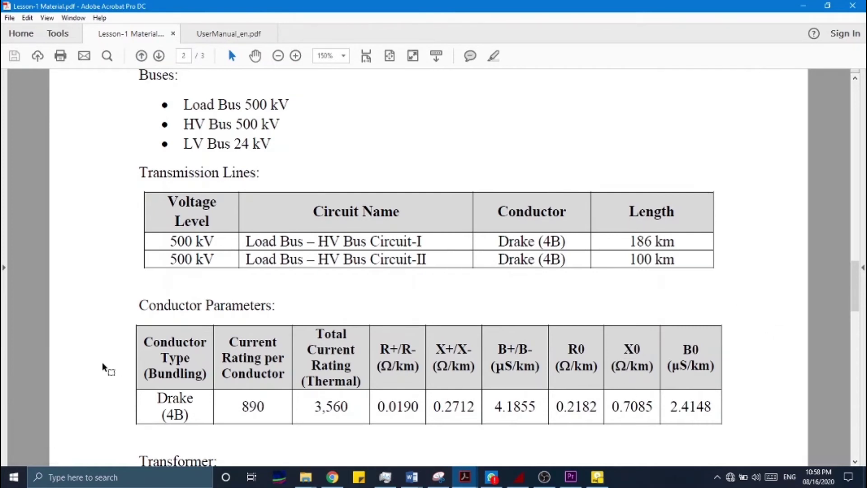
key(alt+Tab)
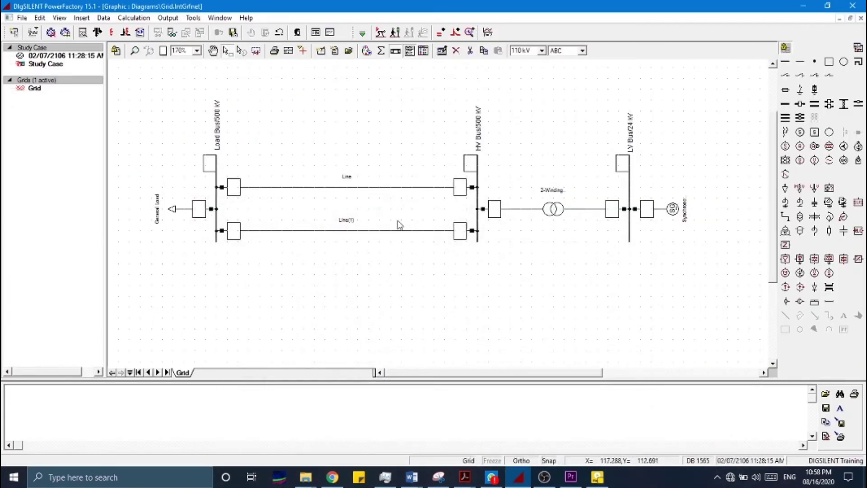
double_click(356, 187)
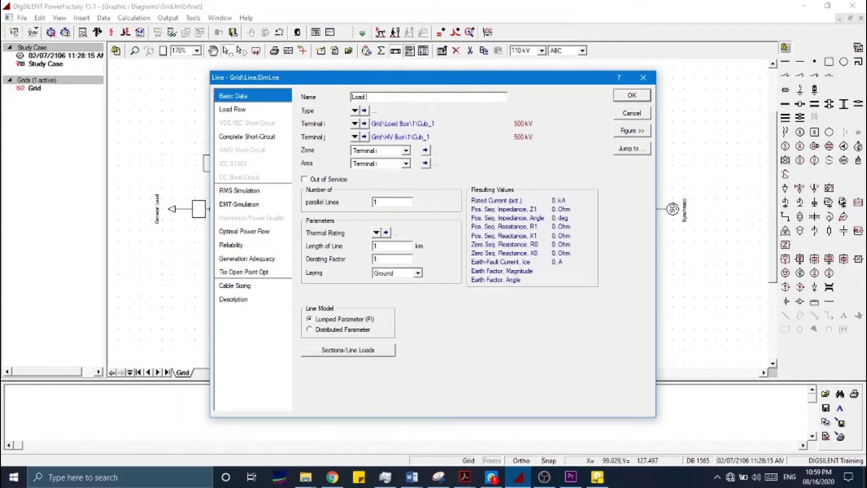
text(Load Bus)
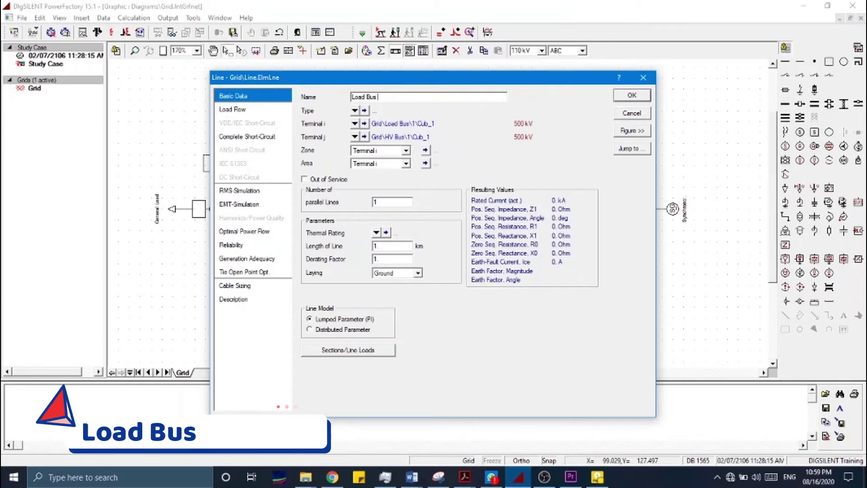
text( - HV Bus)
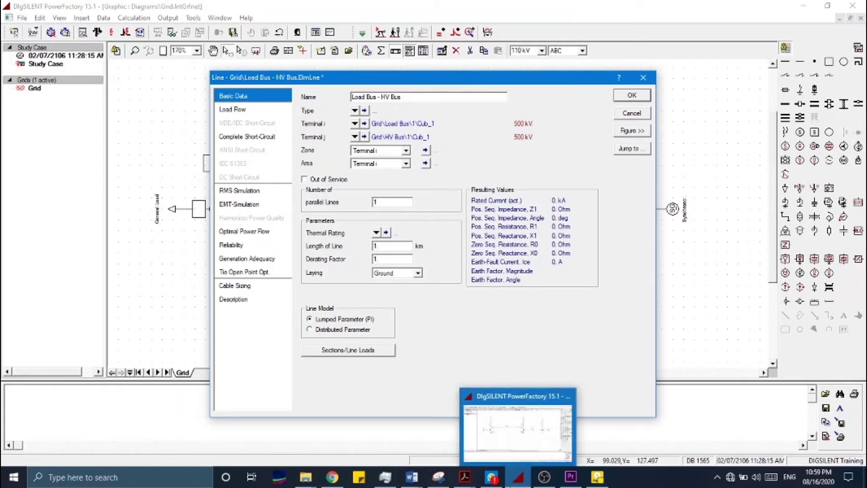
- Set the line length to 186 km, as listed in the PDF
click(465, 477)
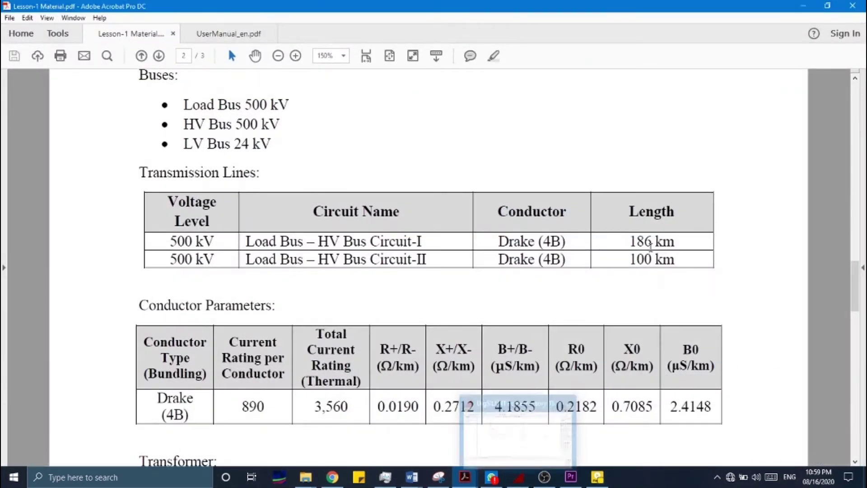
key(alt+Tab)
double_click(409, 245)
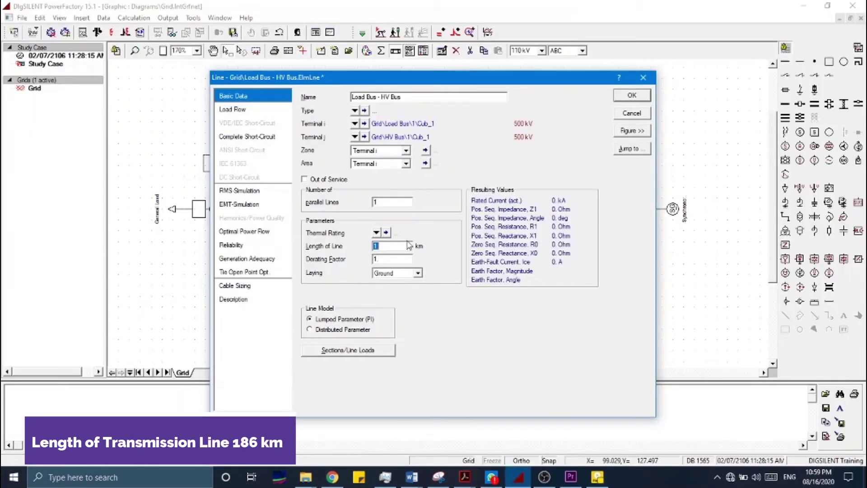
text(186)
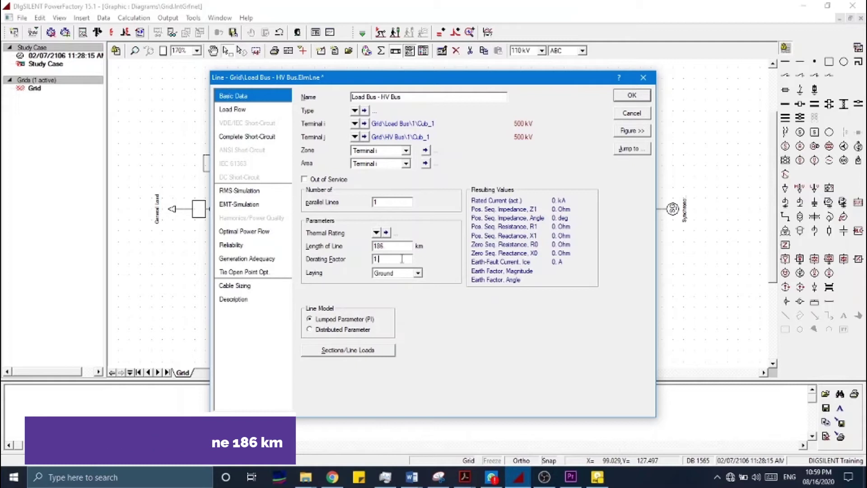
key(Tab)
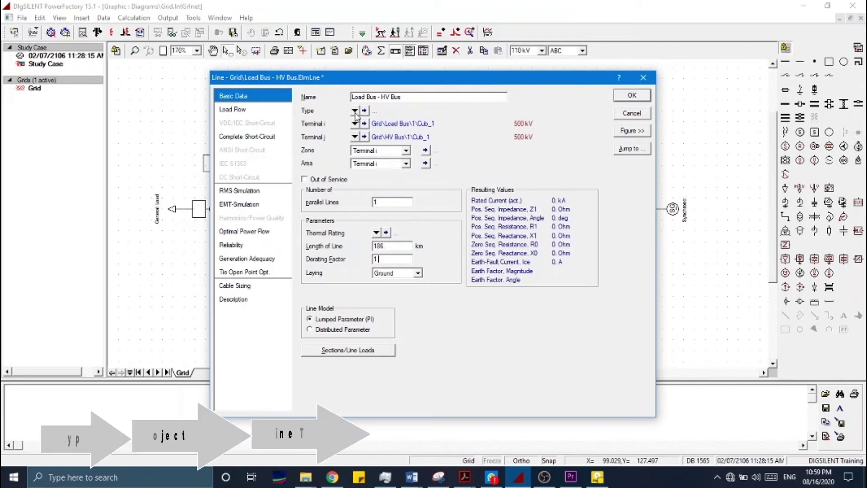
- Browse the project's line types to choose a type for the line
click(354, 111)
mouse_move(412, 137)
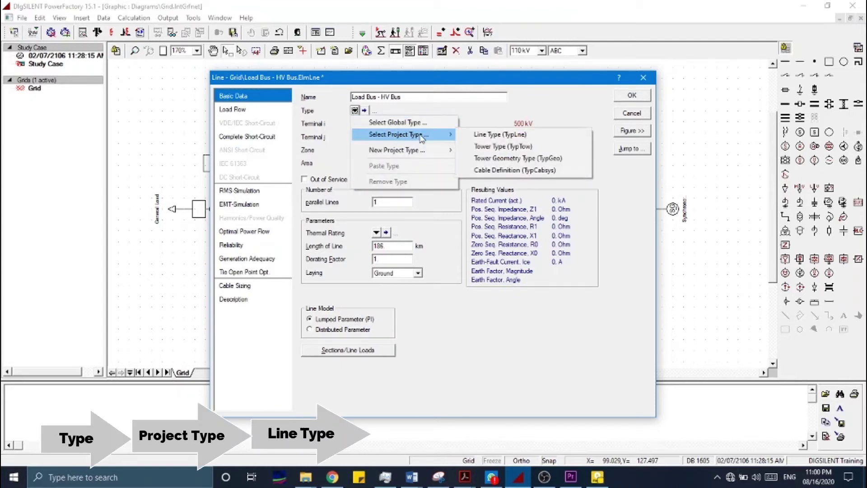
click(473, 135)
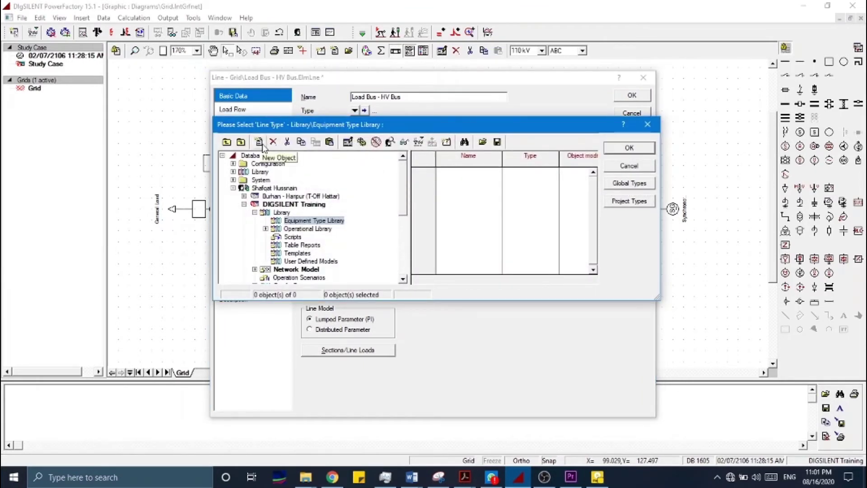
- Create a new line type named 'Drake (4B) 500 kV' with 500 kV rated voltage
click(259, 142)
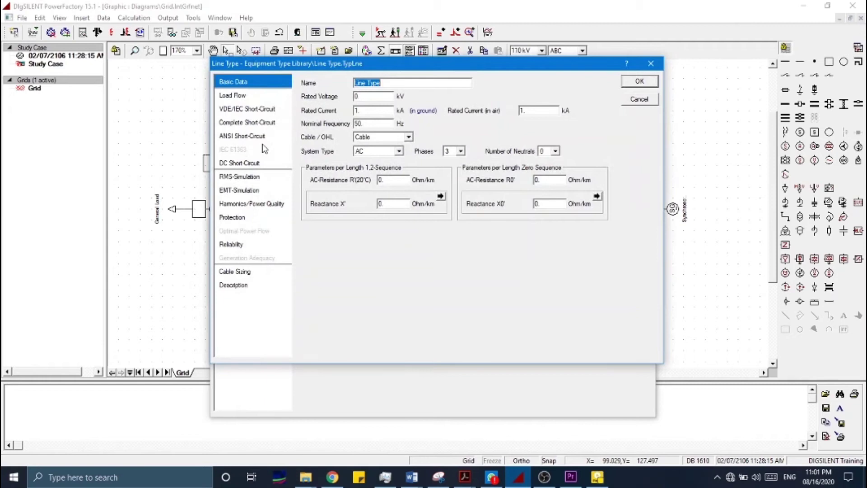
drag(459, 69, 466, 63)
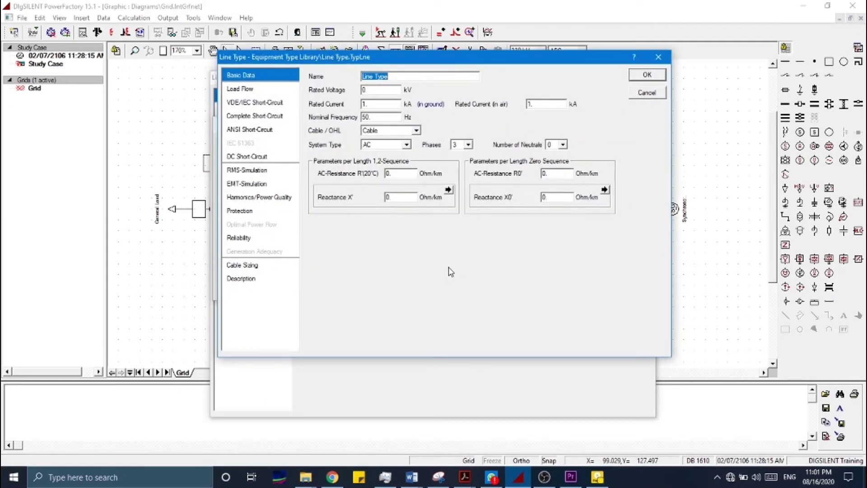
key(BackSpace)
text(Drake ()
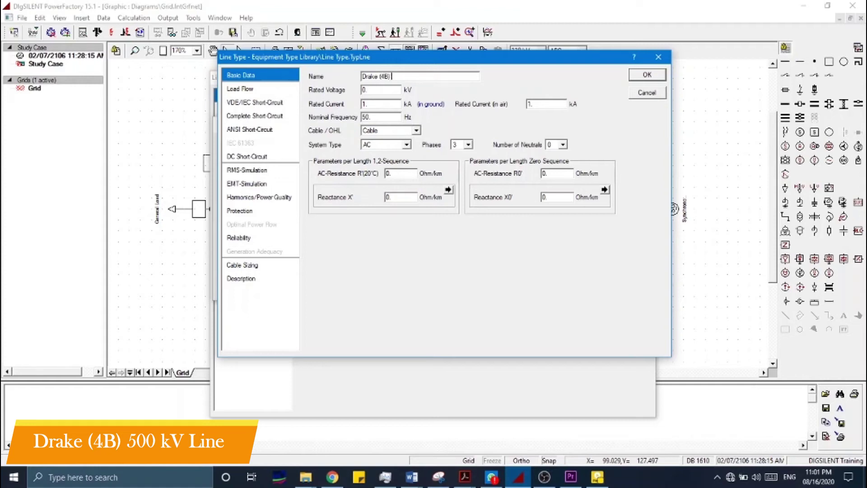
text(4B) 500 kV Line)
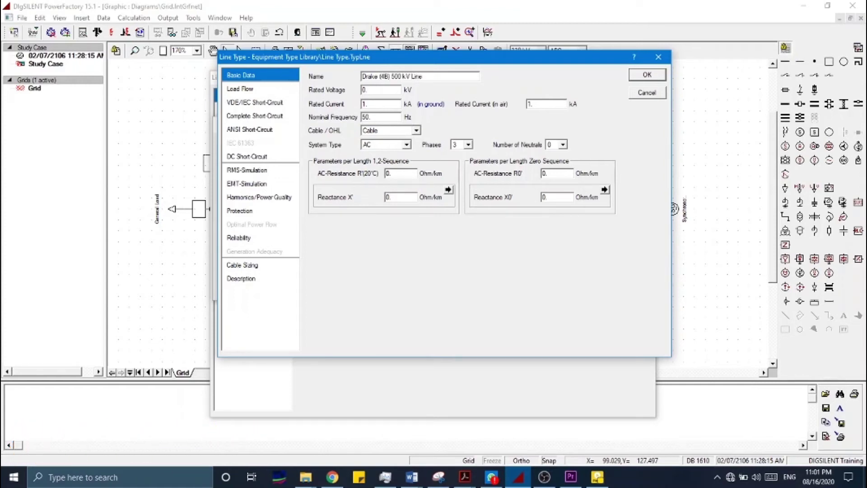
click(395, 92)
text(5)
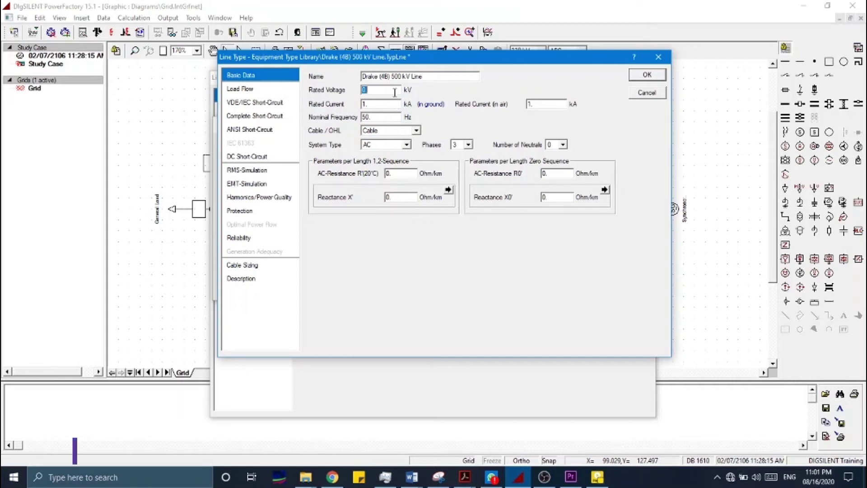
text(00)
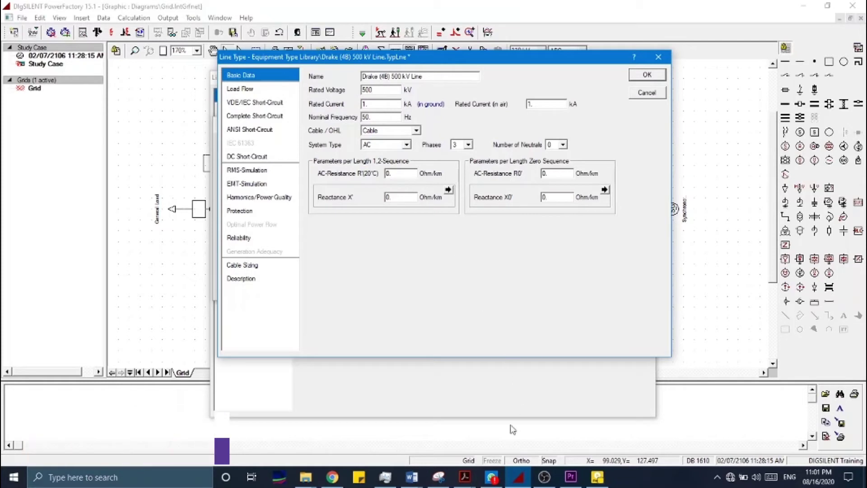
mouse_move(465, 477)
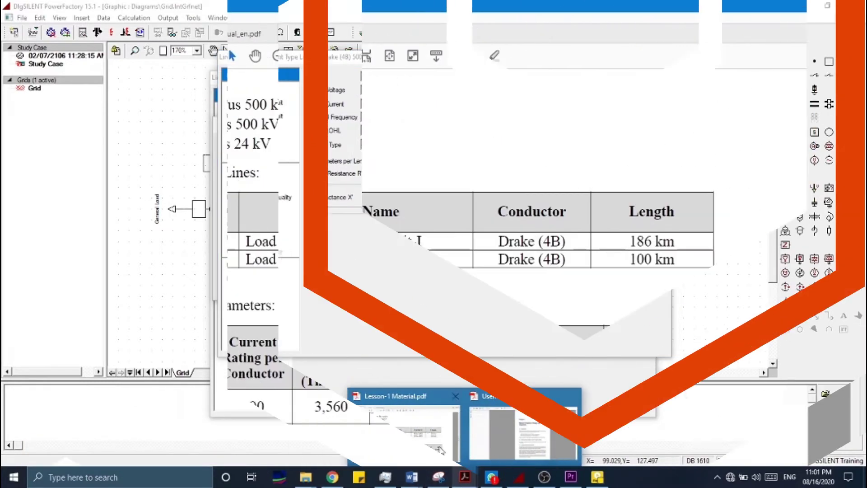
click(431, 437)
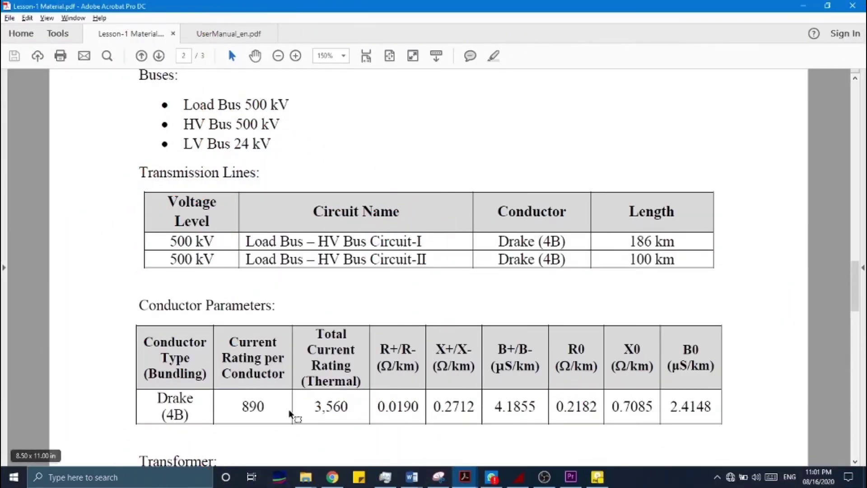
- Set rated current 3, nominal frequency 60 Hz, and make it an overhead line
drag(314, 407, 348, 406)
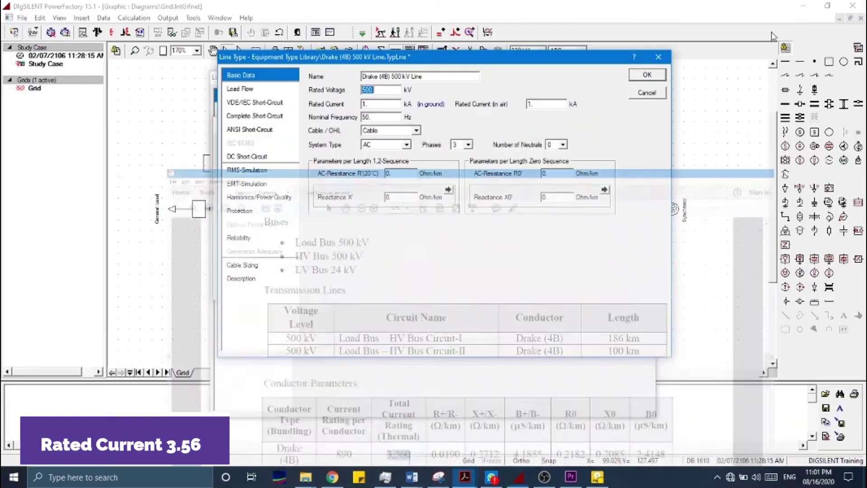
click(376, 106)
key(BackSpace)
key(BackSpace)
text(3)
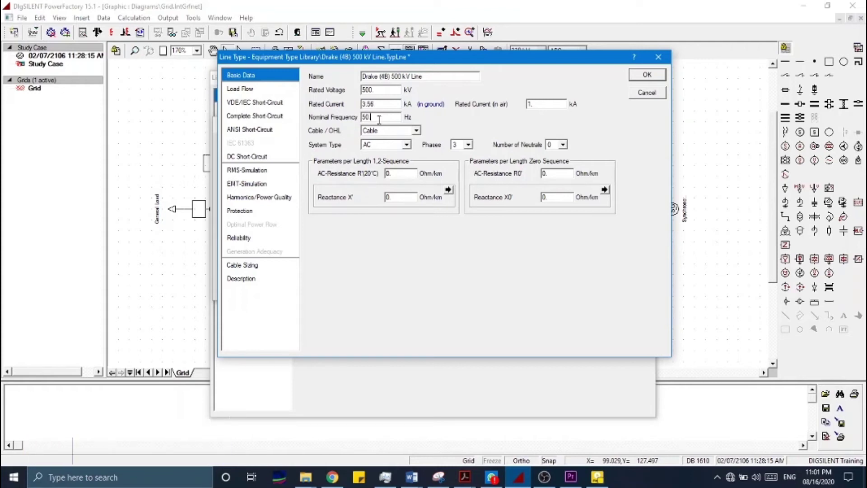
key(BackSpace)
key(BackSpace)
text(60.)
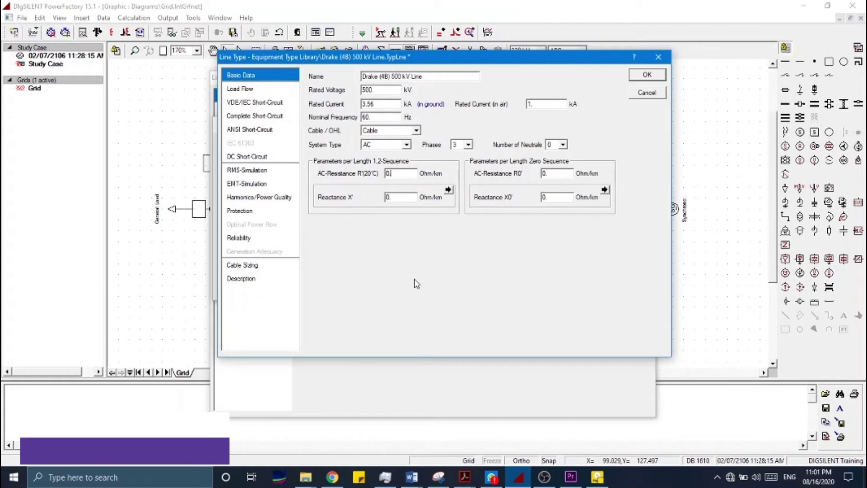
click(415, 130)
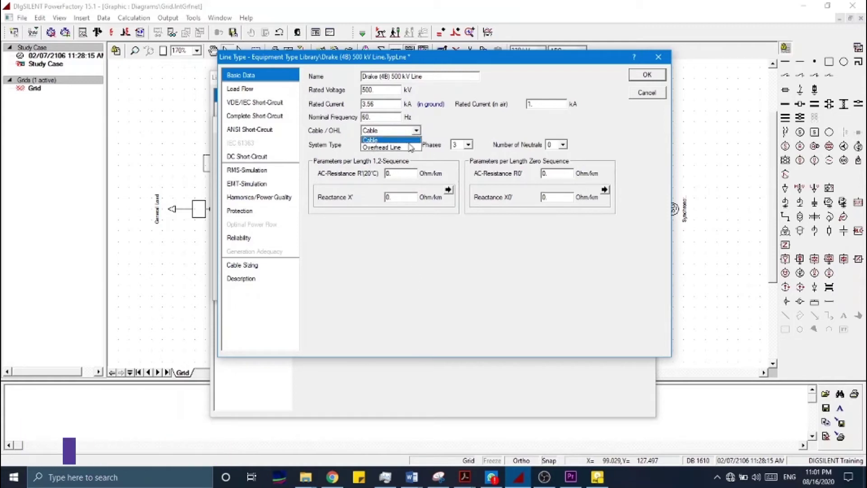
click(410, 148)
- Paste positive-sequence R' 0.019 and X' 0.2712 from the PDF conductor table
click(412, 173)
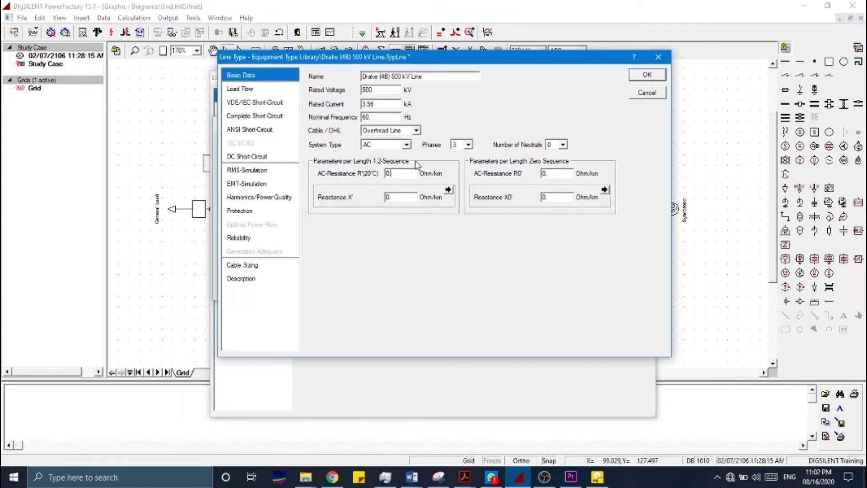
key(alt+Tab)
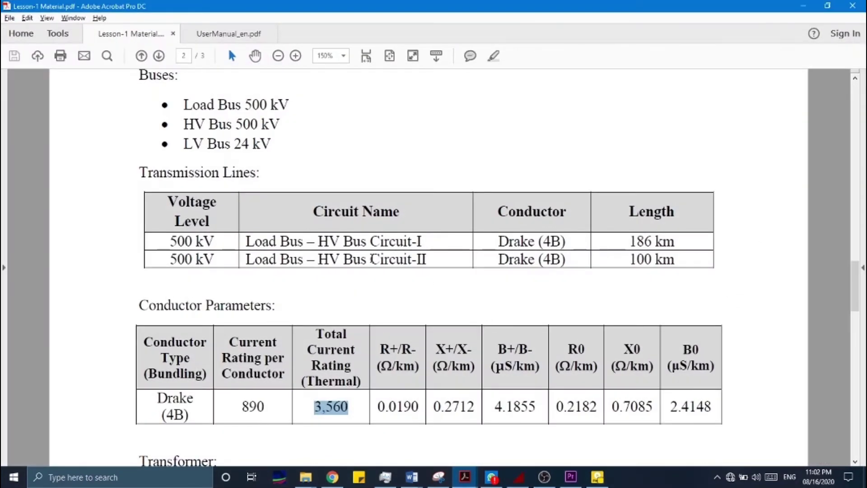
scroll(371, 259, down, 3)
drag(381, 319, 409, 325)
key(ctrl+c)
key(alt+Tab)
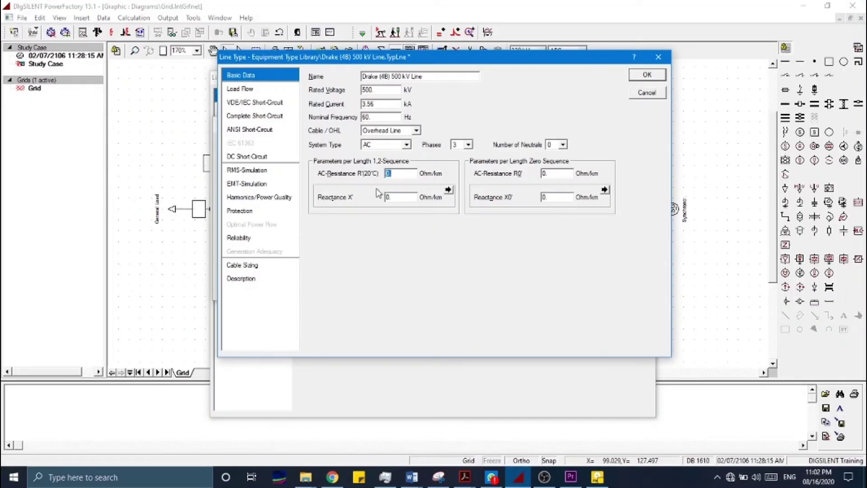
key(ctrl+v)
key(alt+Tab)
drag(432, 315, 469, 319)
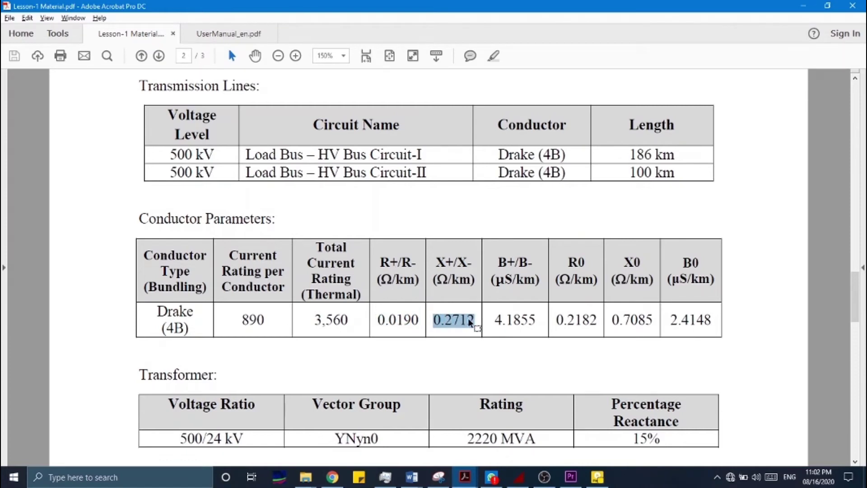
key(alt+Tab)
double_click(398, 198)
text(0.2712)
- Enter zero-sequence R0' 0.2182 and X0' 0.7085, keeping reactance per length
key(alt+Tab)
drag(556, 319, 597, 321)
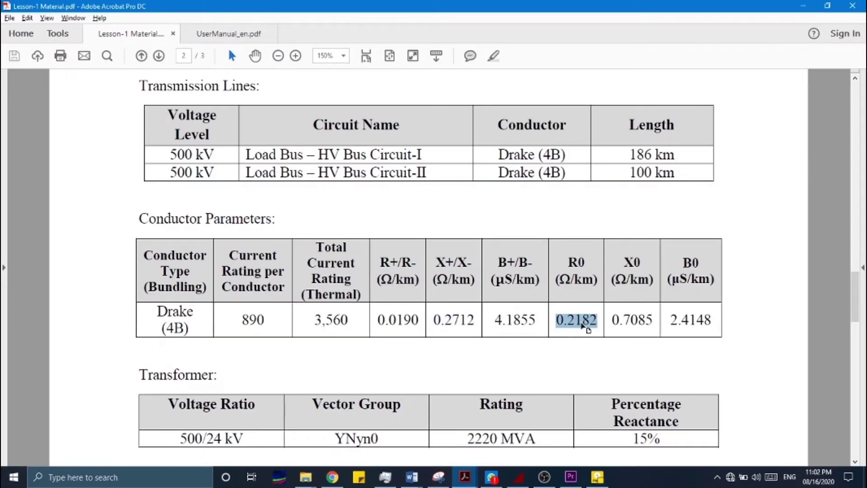
key(alt+Tab)
double_click(551, 173)
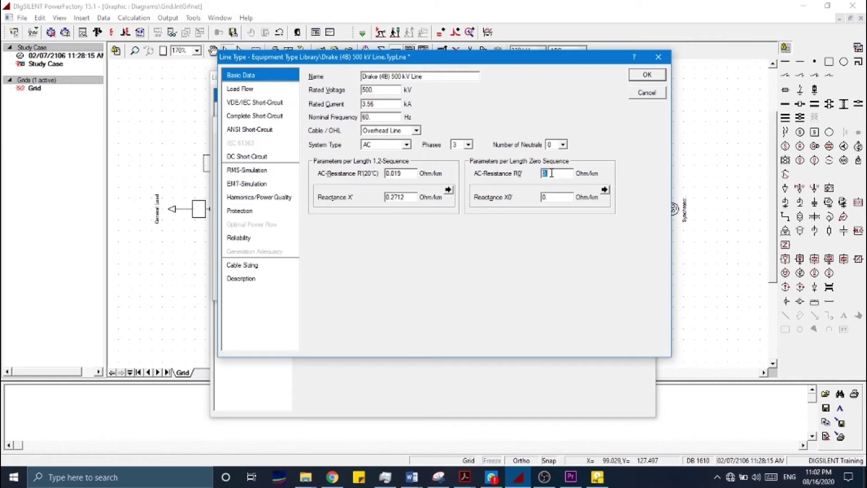
key(alt+Tab)
drag(612, 320, 646, 320)
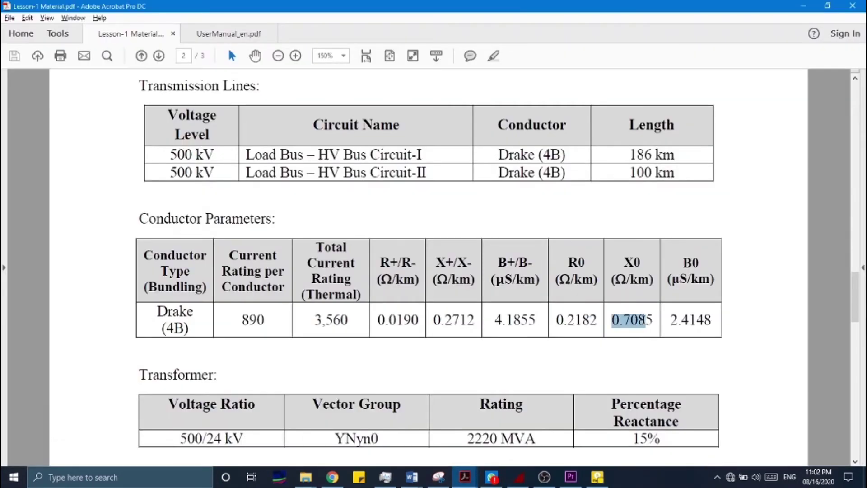
key(alt+Tab)
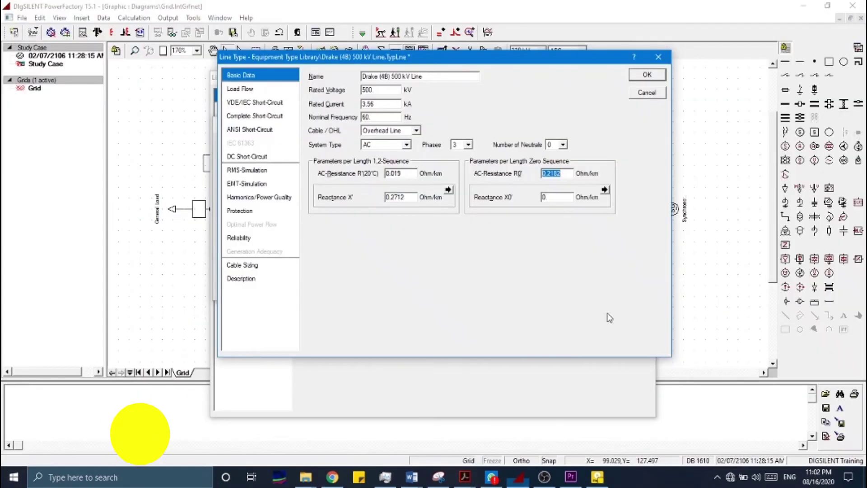
double_click(546, 196)
text(0.7085)
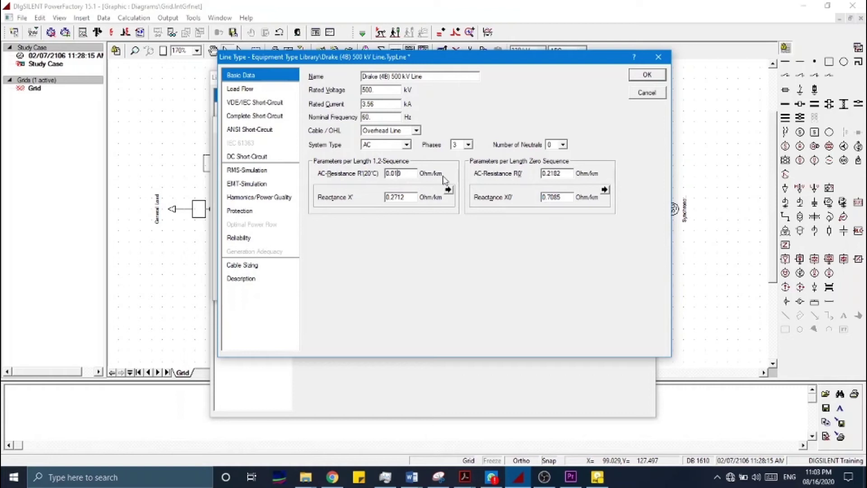
click(448, 189)
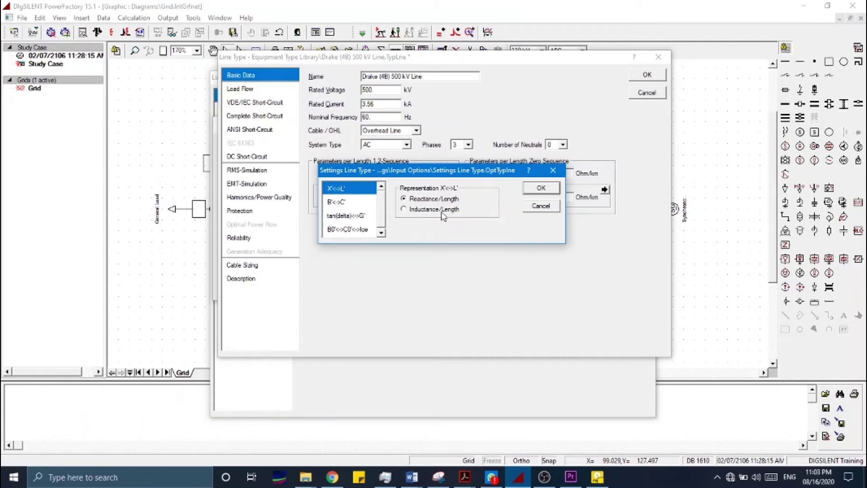
click(553, 170)
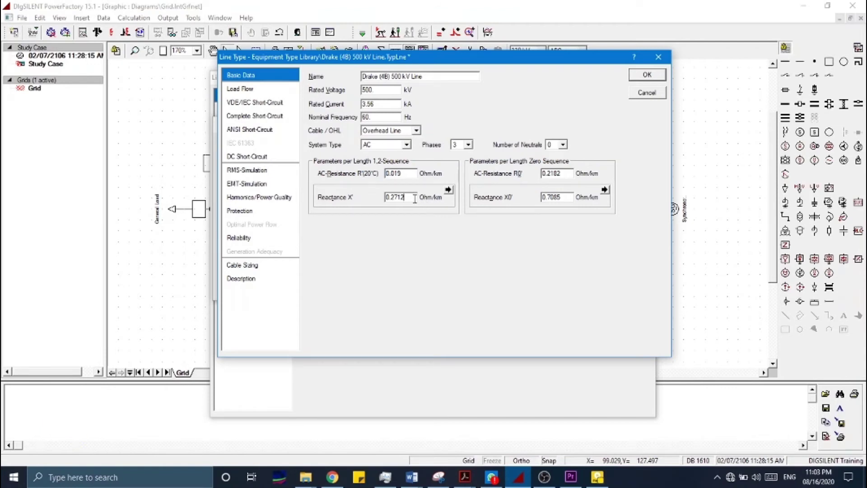
- Set load-flow susceptances B' 4.1855 and B0' 2.4148 from the PDF
click(255, 90)
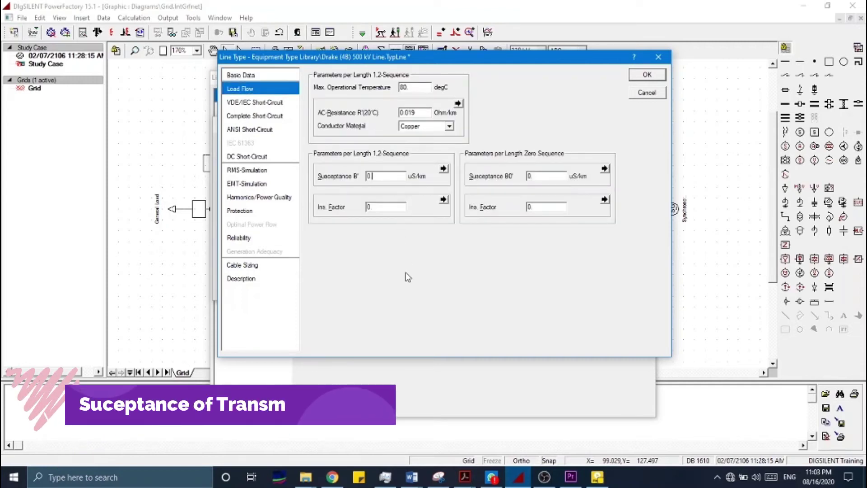
key(alt+Tab)
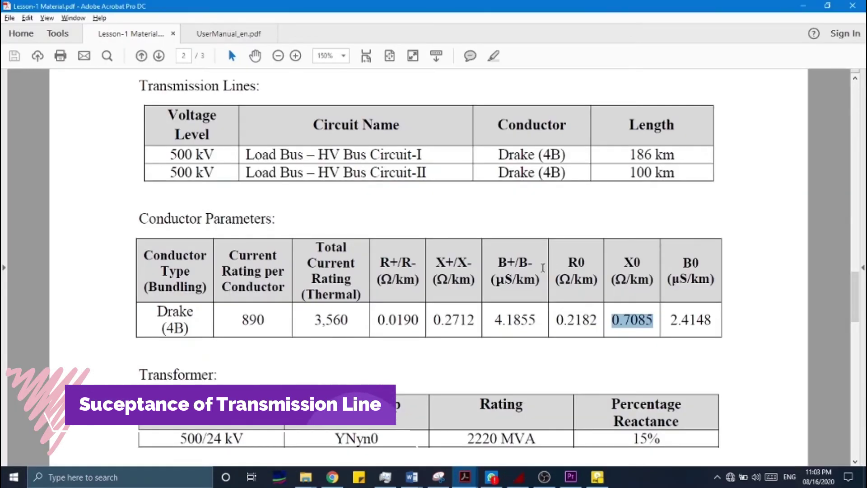
drag(493, 321, 536, 321)
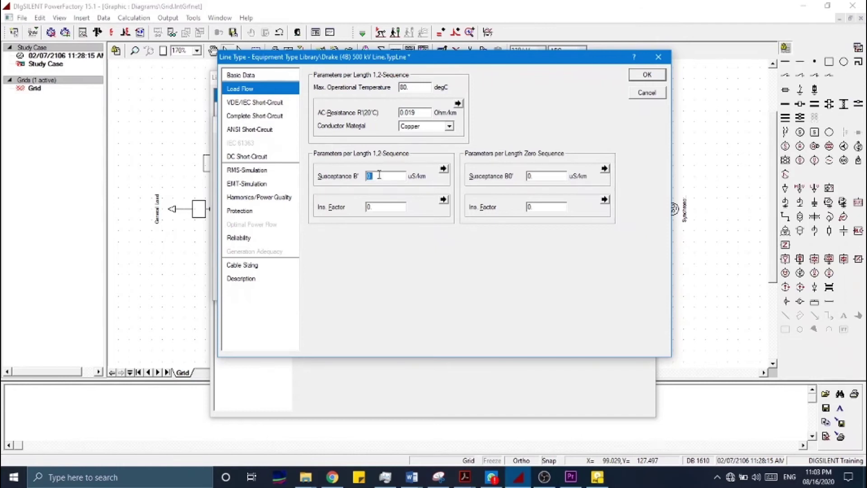
text(4.1855)
key(alt+Tab)
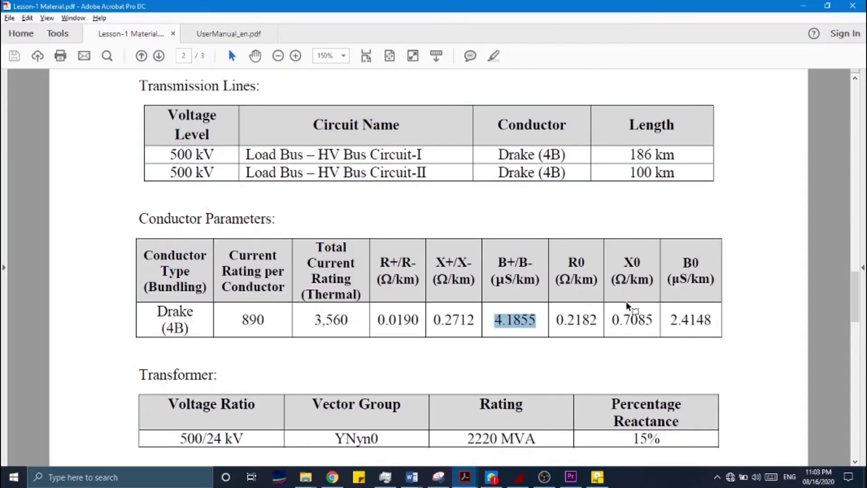
drag(671, 319, 707, 326)
key(ctrl+c)
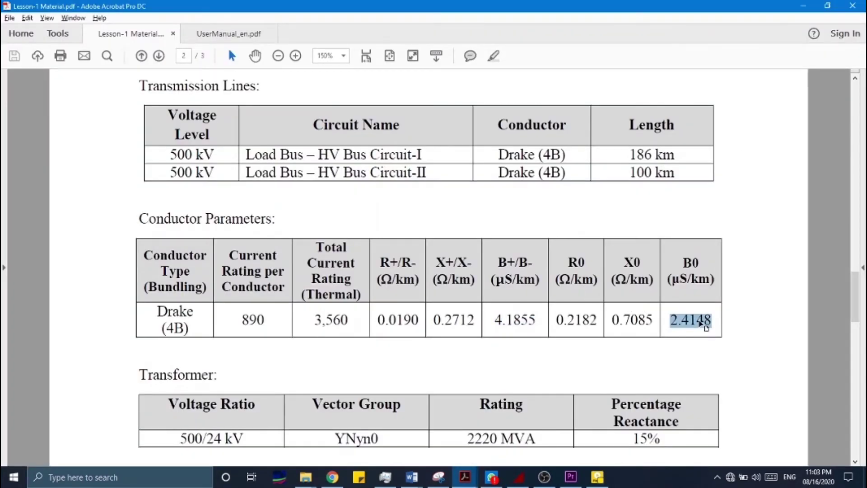
key(alt+Tab)
double_click(536, 177)
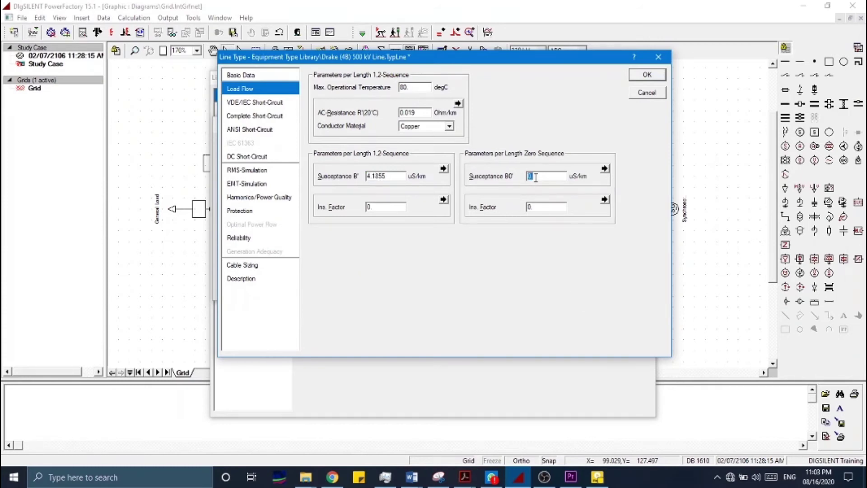
key(ctrl+v)
- Save the Drake type and assign it to the Load Bus - HV Bus line
click(635, 79)
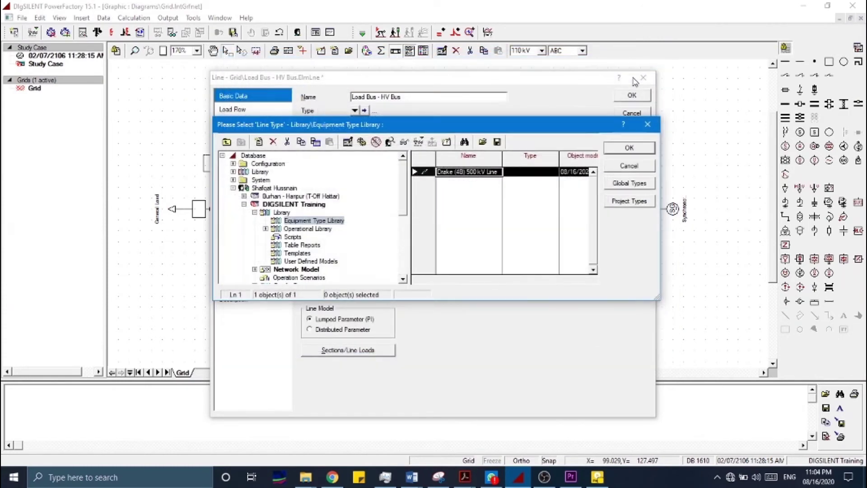
click(630, 149)
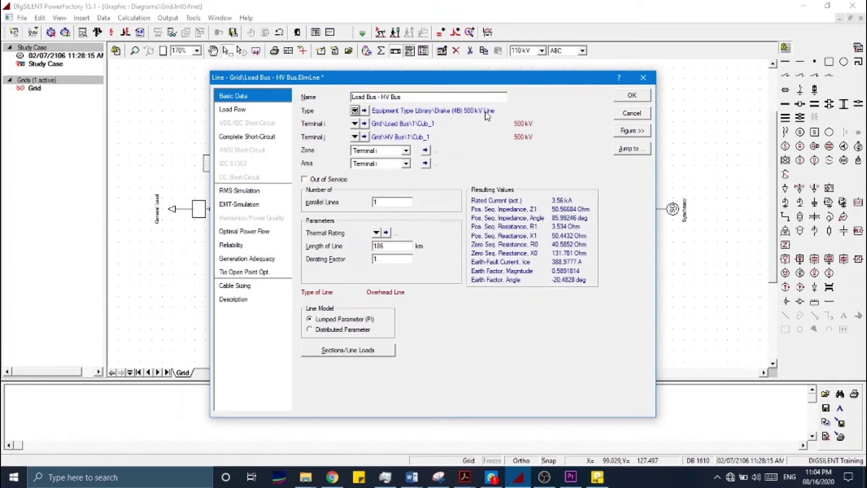
click(626, 101)
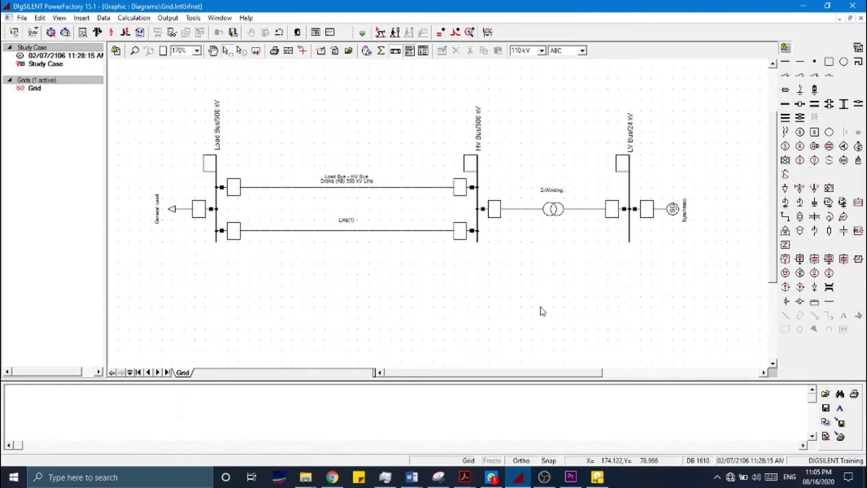
double_click(299, 231)
- Rename the second line 'Load Bus - HV Bus II' and set its length to 100 km
text(Load Bus - HV BUs)
key(BackSpace)
key(BackSpace)
text(us )
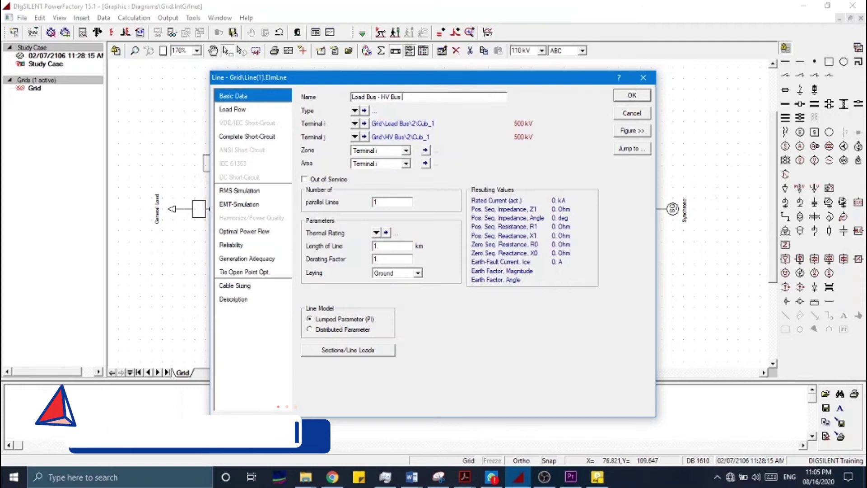
text(II)
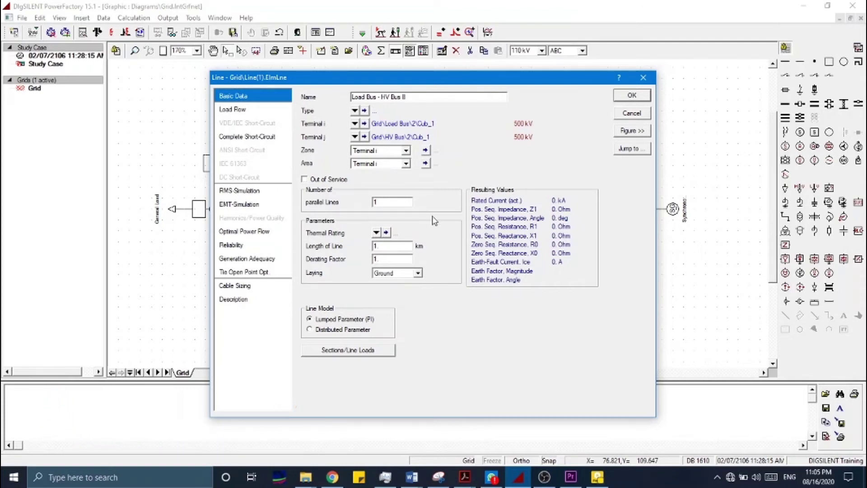
key(alt+Tab)
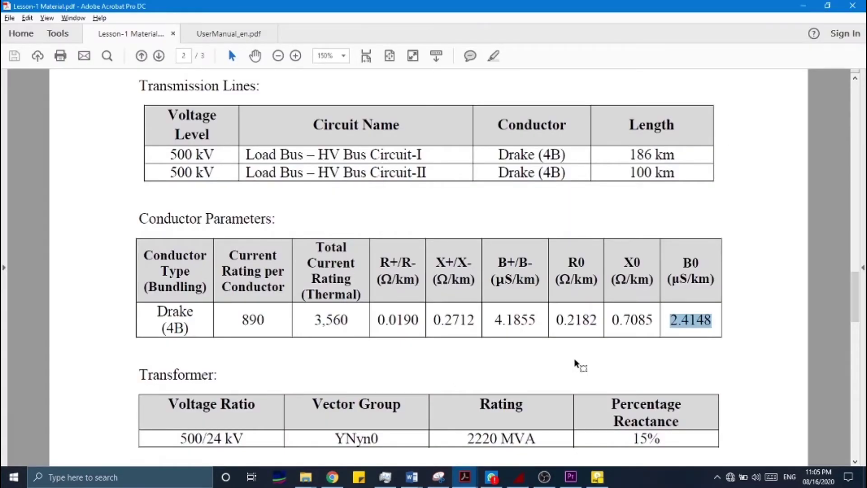
click(649, 176)
key(alt+Tab)
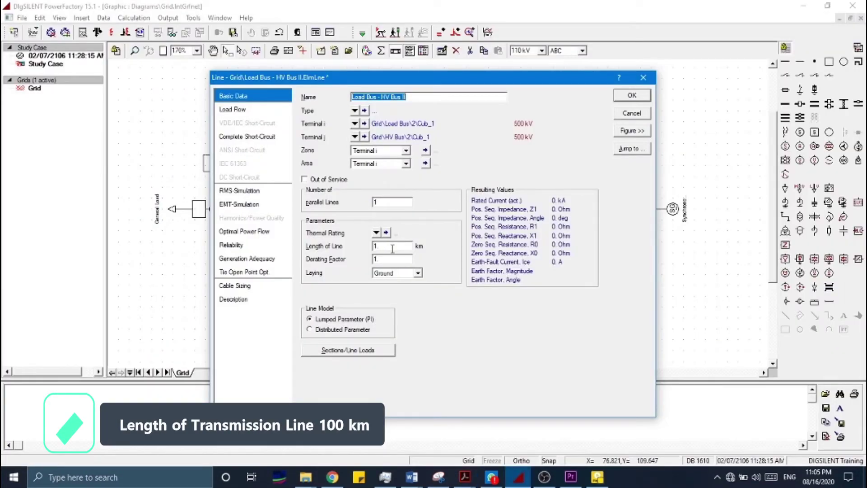
double_click(391, 247)
text(100)
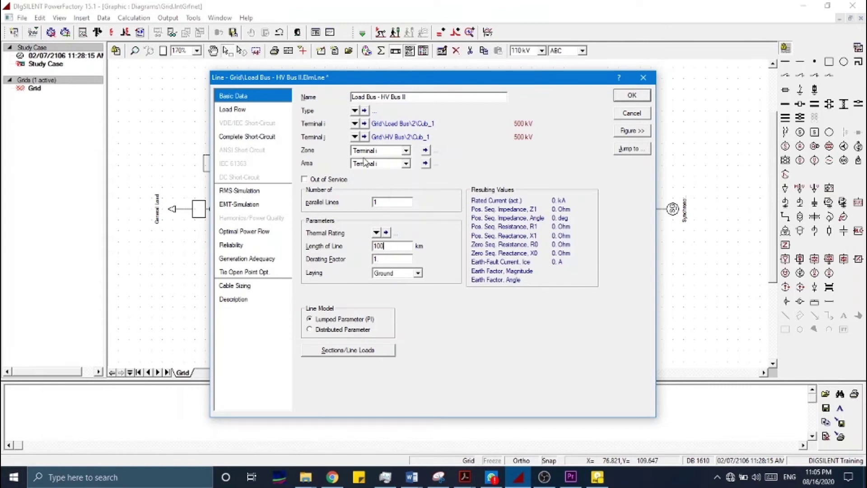
- Assign the Drake (4B) 500 kV Line type to the second line and confirm
click(355, 110)
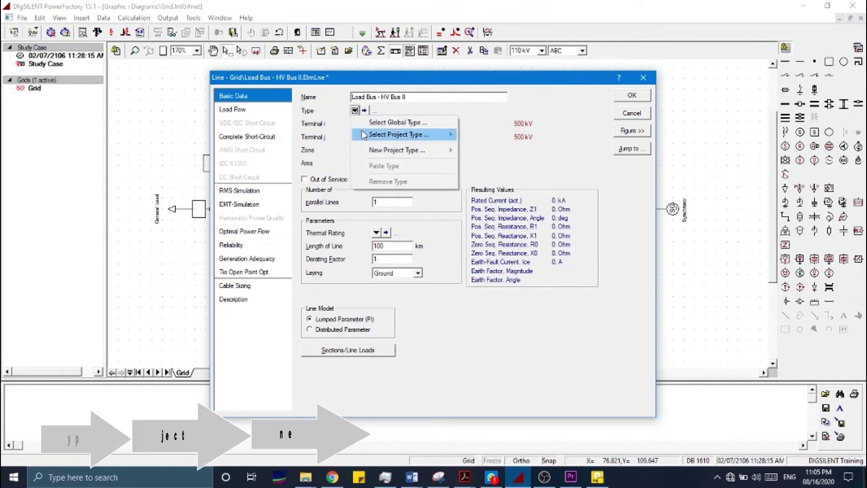
mouse_move(363, 135)
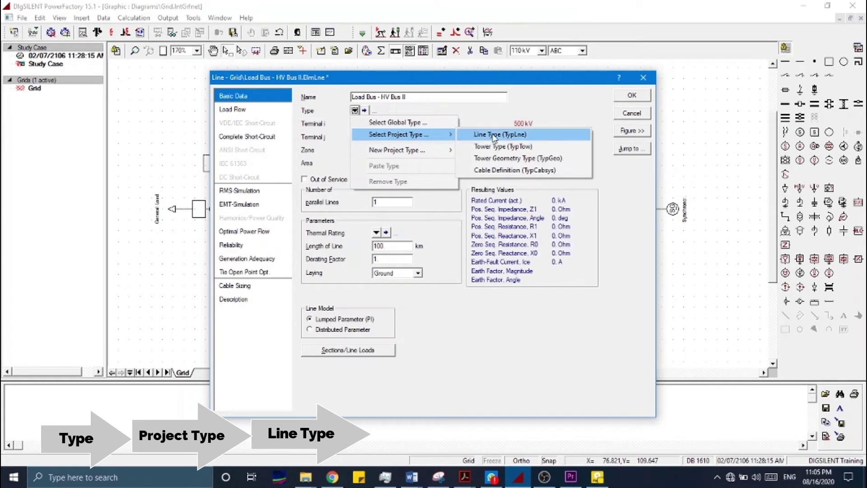
click(564, 137)
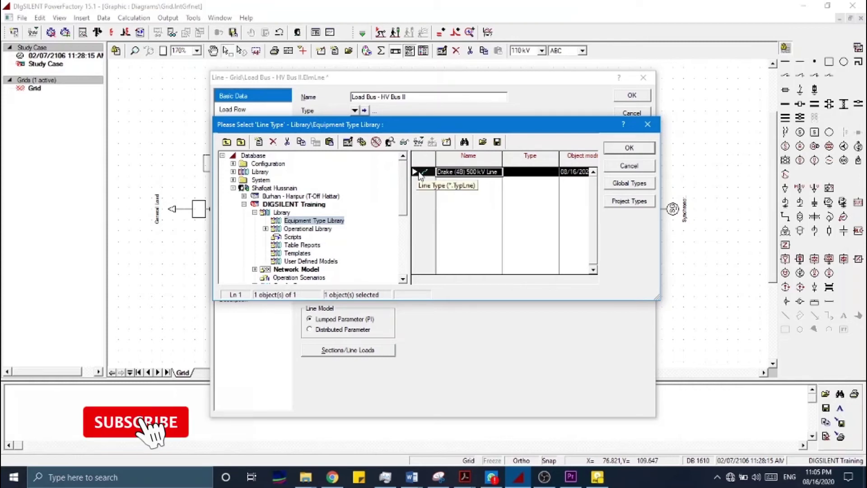
double_click(419, 175)
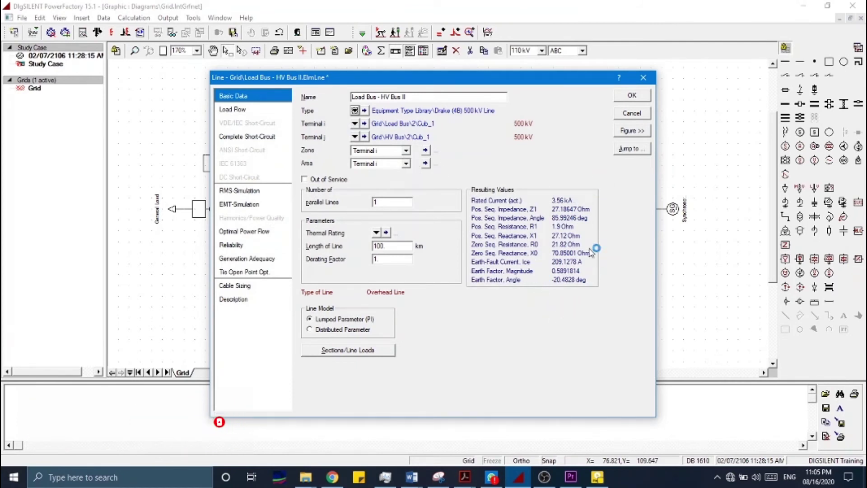
click(630, 95)
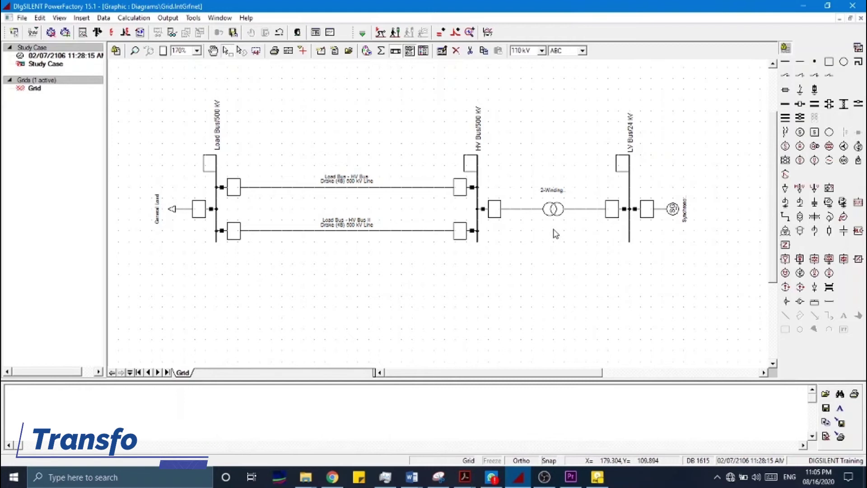
- Name the transformer '500/24 kV Power Transformer' and browse project transformer types
click(555, 214)
double_click(555, 215)
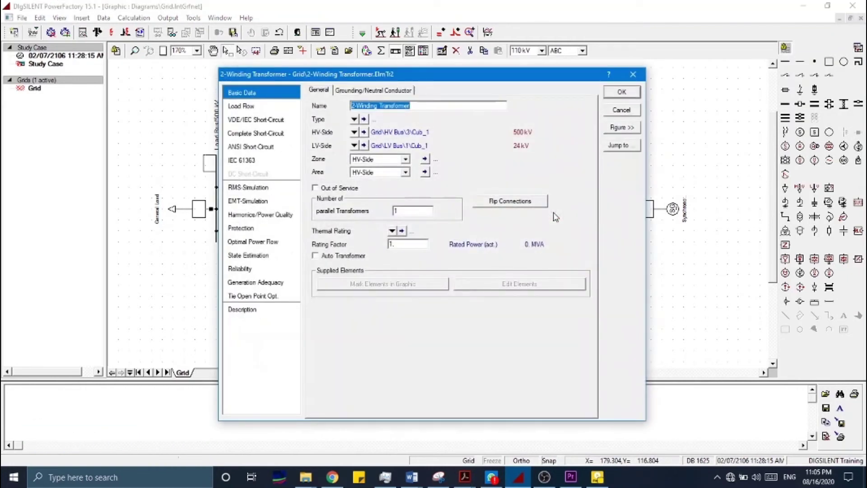
key(BackSpace)
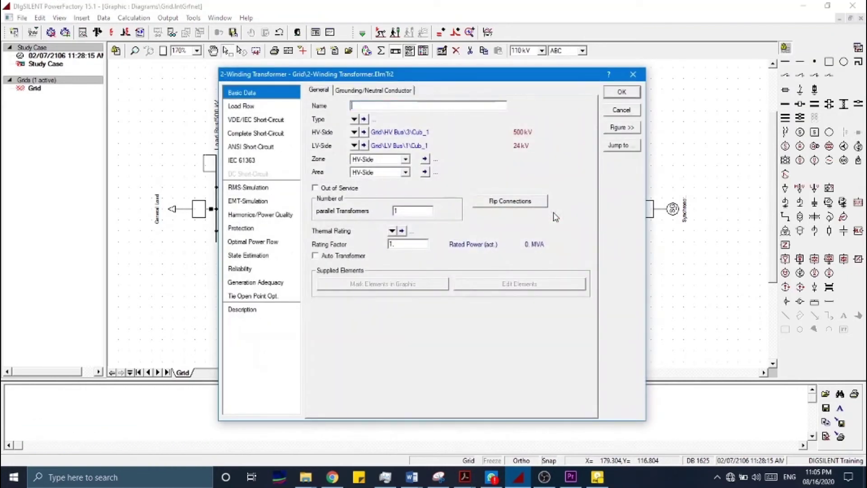
text(500/)
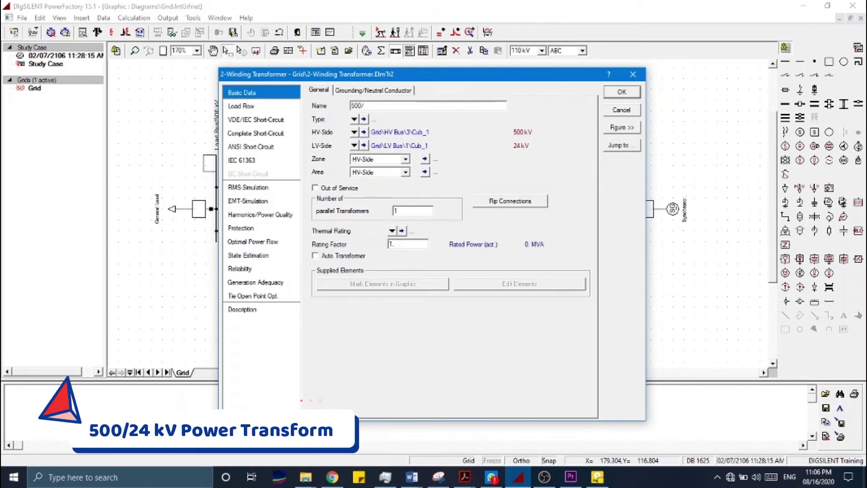
text(24 k)
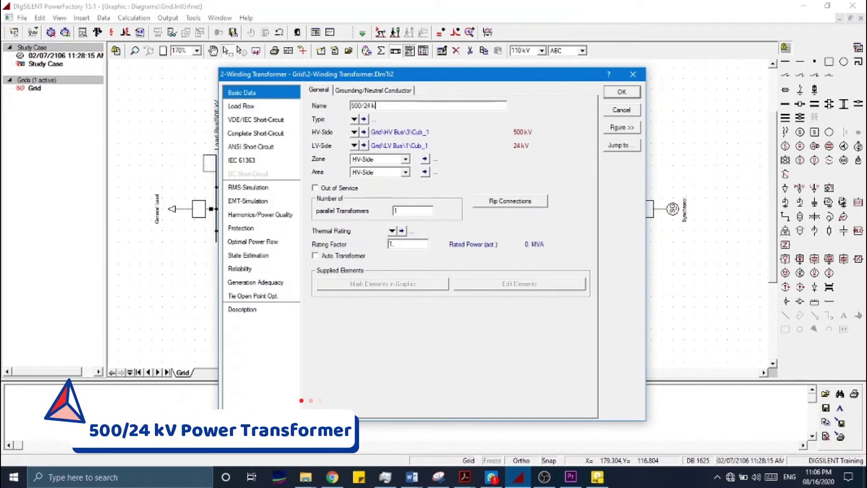
text(V Power )
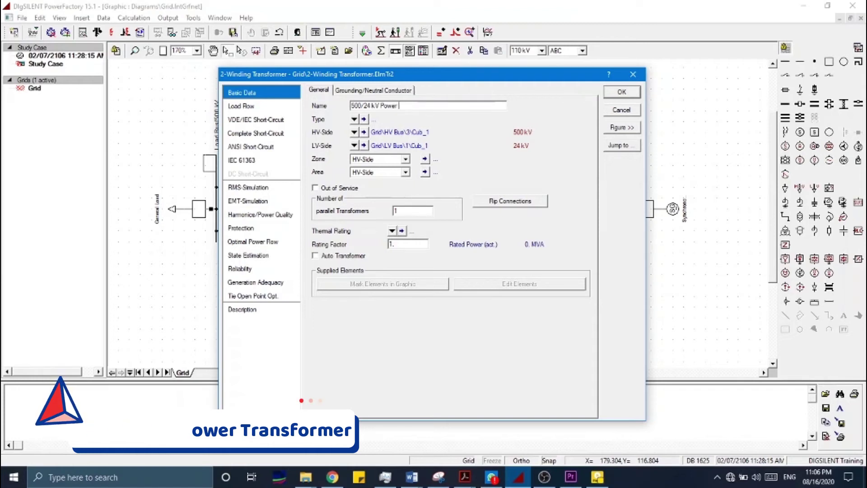
text(Transformer)
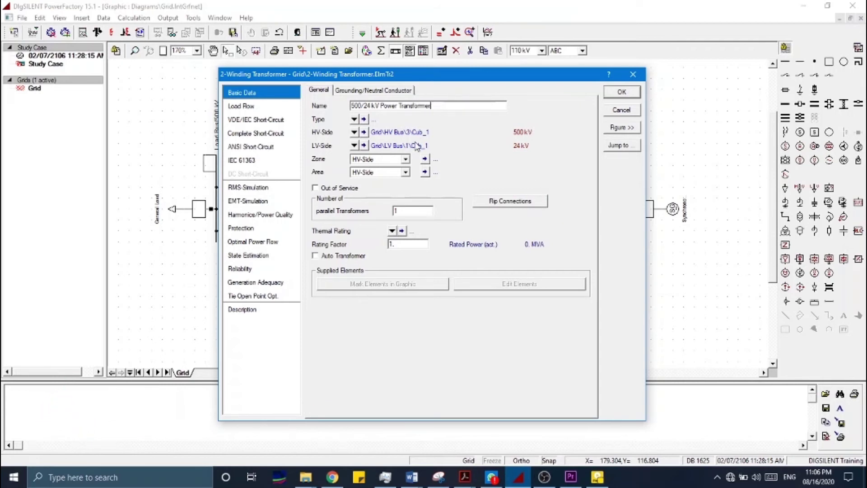
click(354, 119)
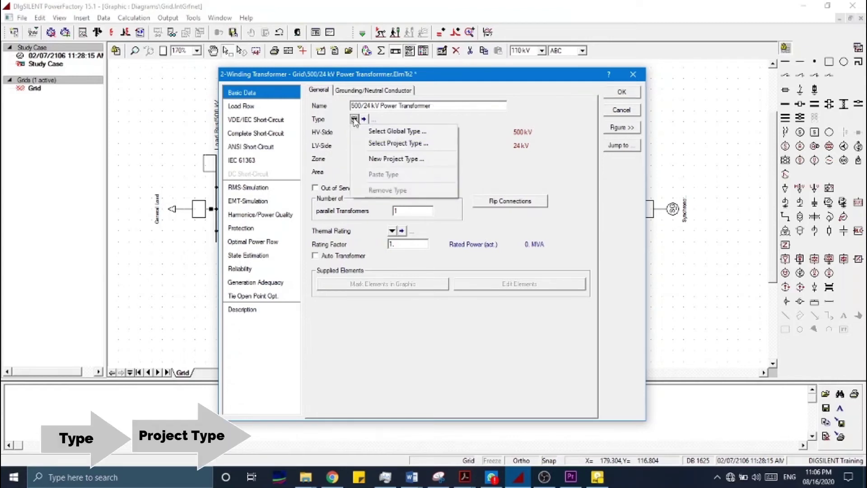
click(380, 143)
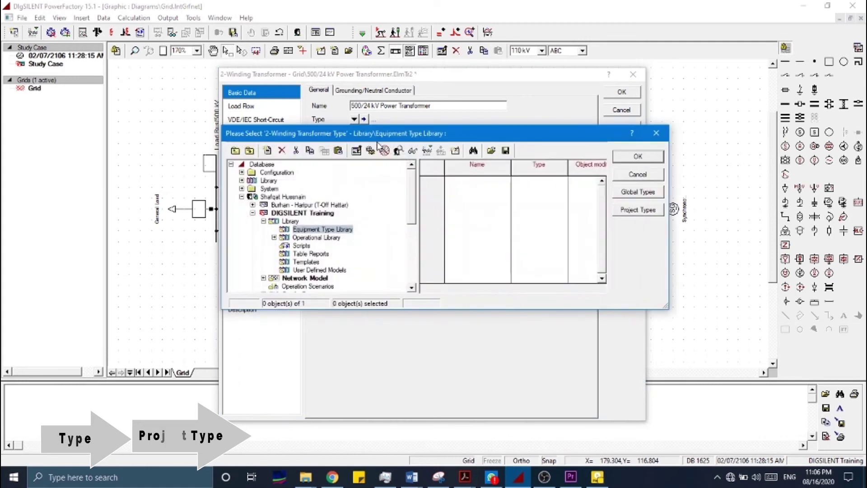
- Create a new transformer type named '500/24 kV 2220 MVA'
click(268, 151)
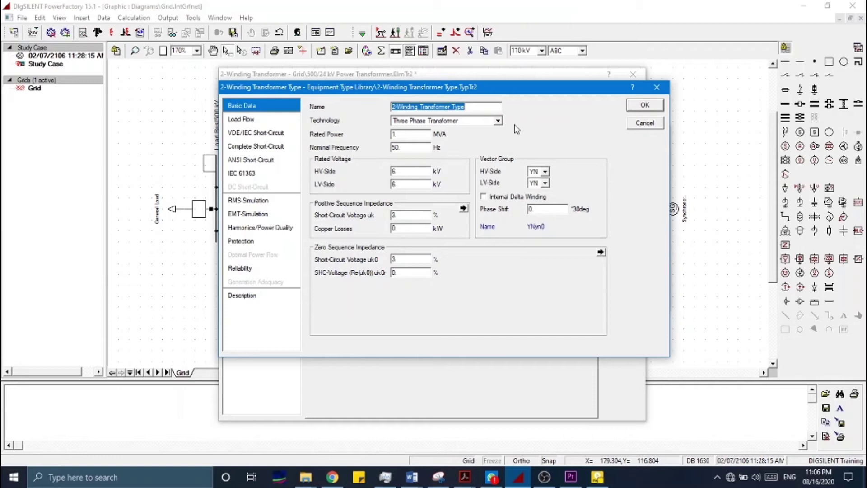
text(5)
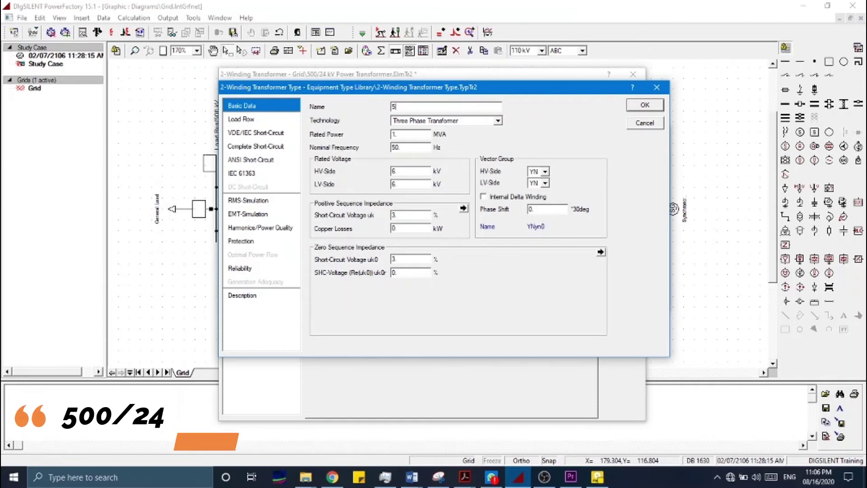
text(00/22)
key(BackSpace)
text(4 kV)
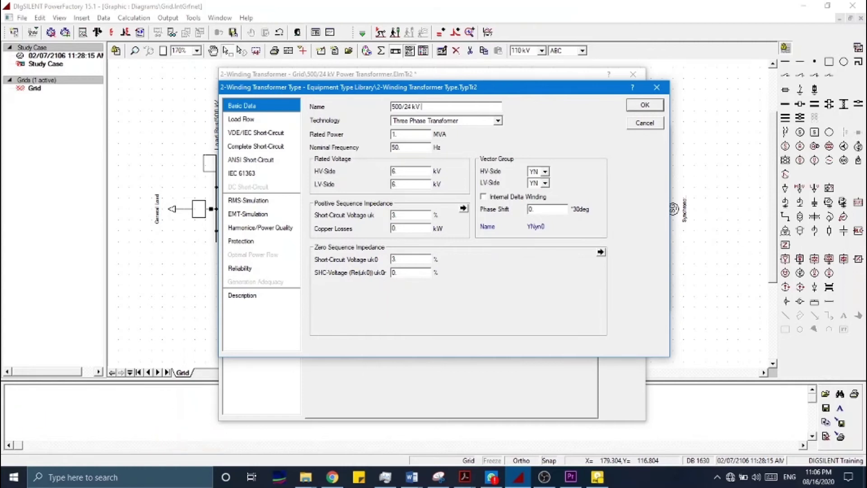
key(alt+Tab)
scroll(348, 314, down, 4)
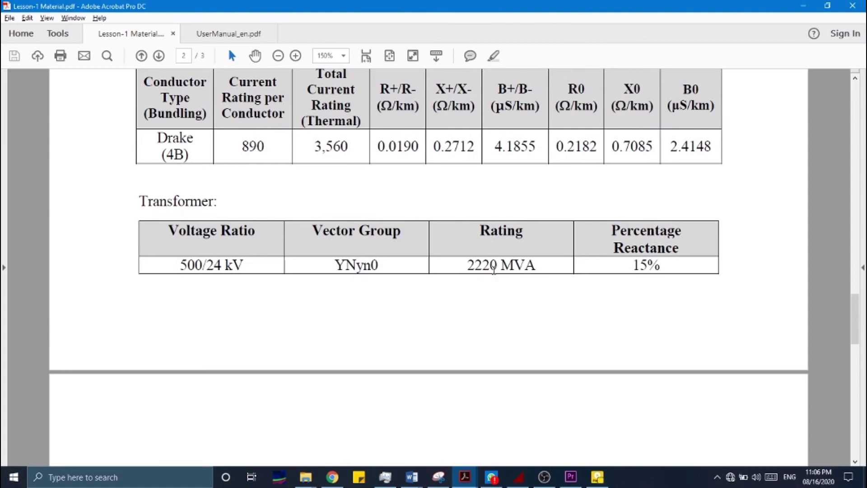
key(alt+Tab)
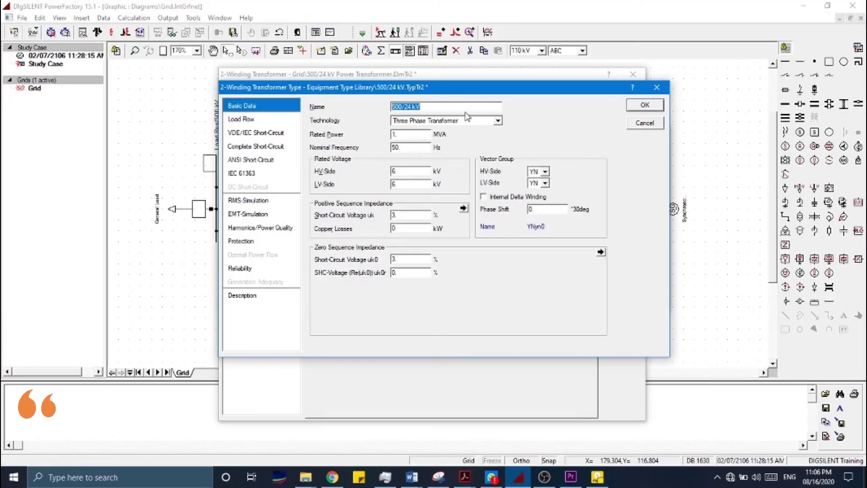
text(2220 )
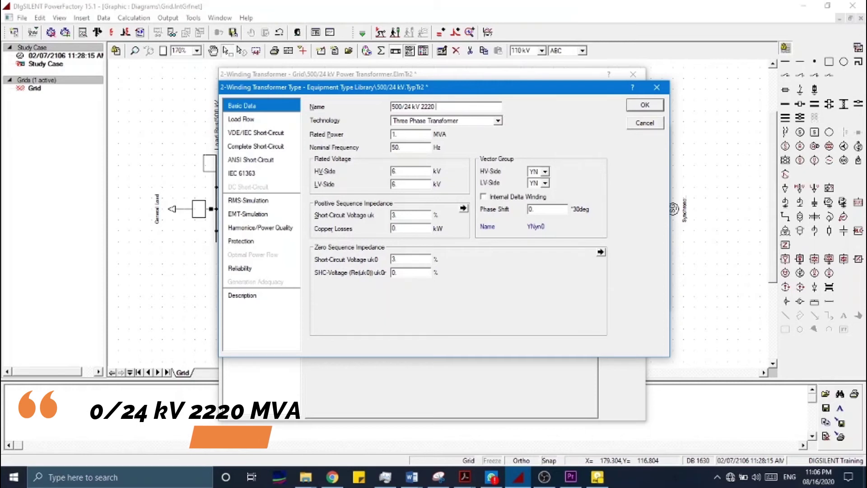
text(MVA)
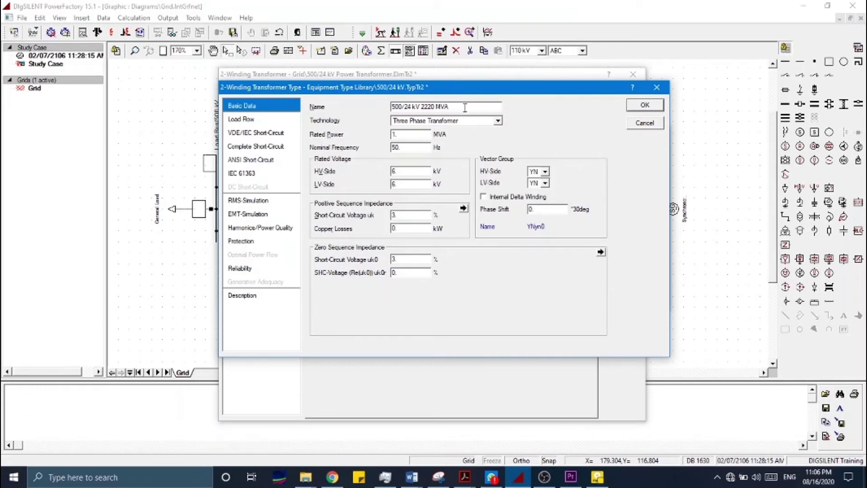
- Set rated power 2220 MVA, 60 Hz, HV side 500 kV and LV side 24 kV
click(406, 132)
key(BackSpace)
text(222)
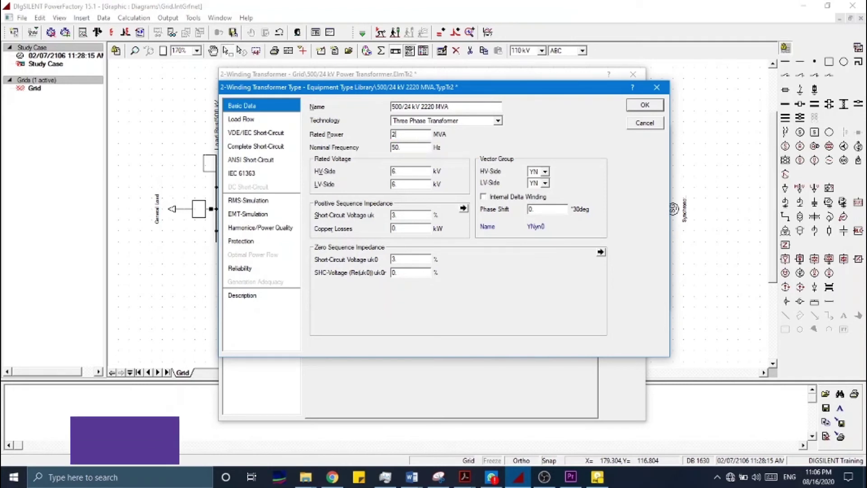
text(0)
click(419, 147)
key(BackSpace)
key(BackSpace)
text(60)
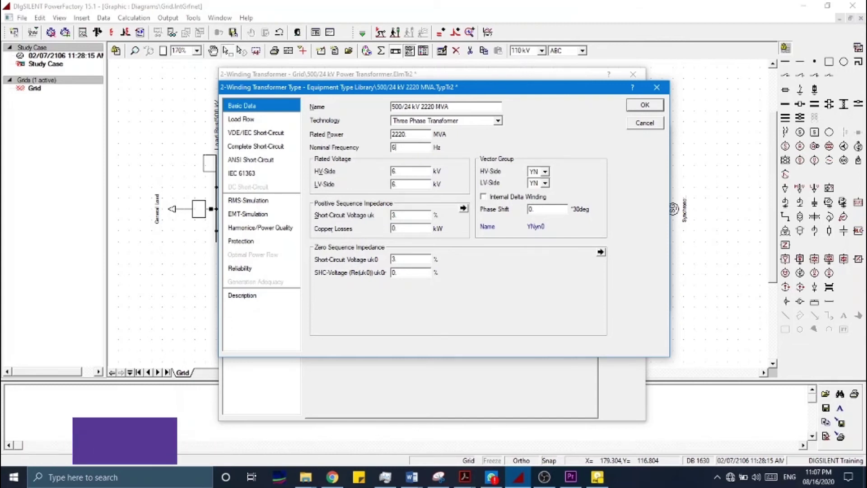
double_click(407, 172)
text(50)
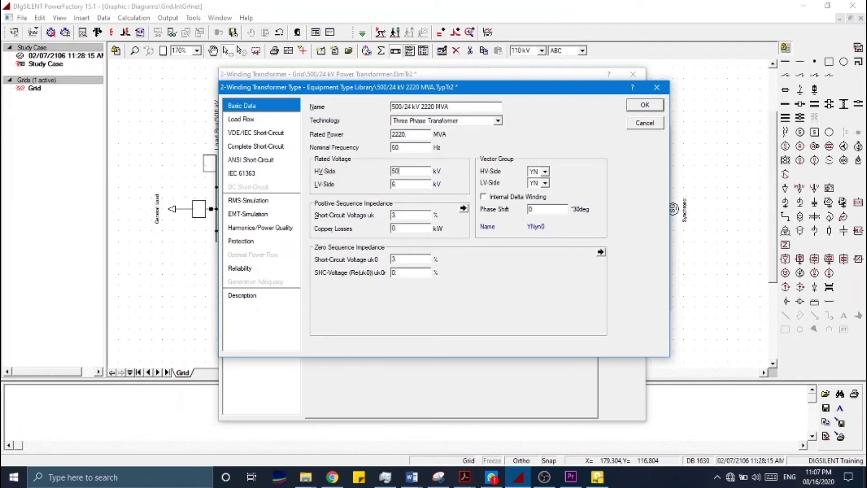
text(0)
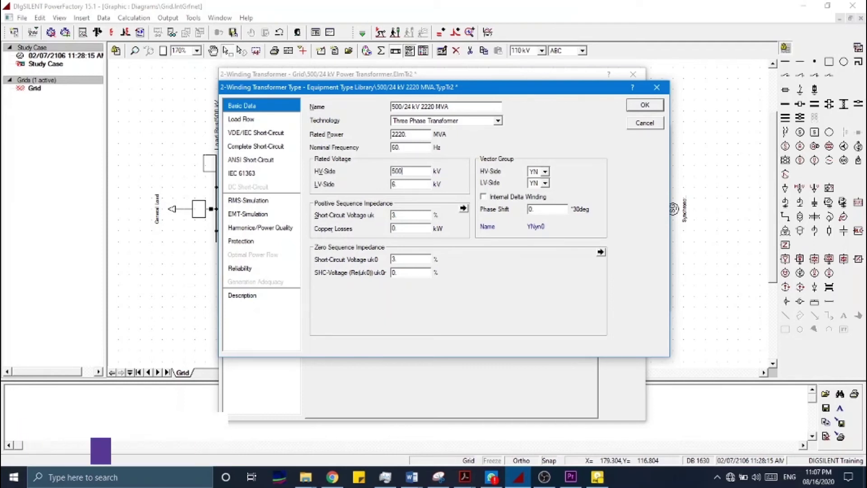
double_click(410, 185)
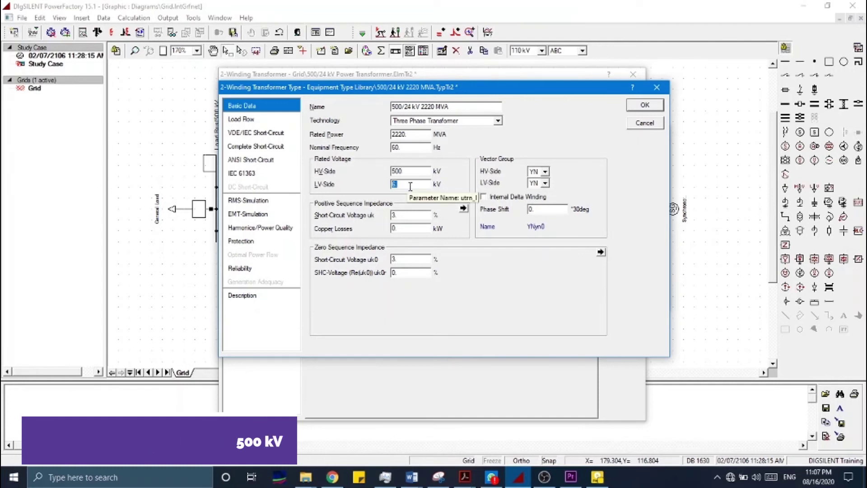
text(24)
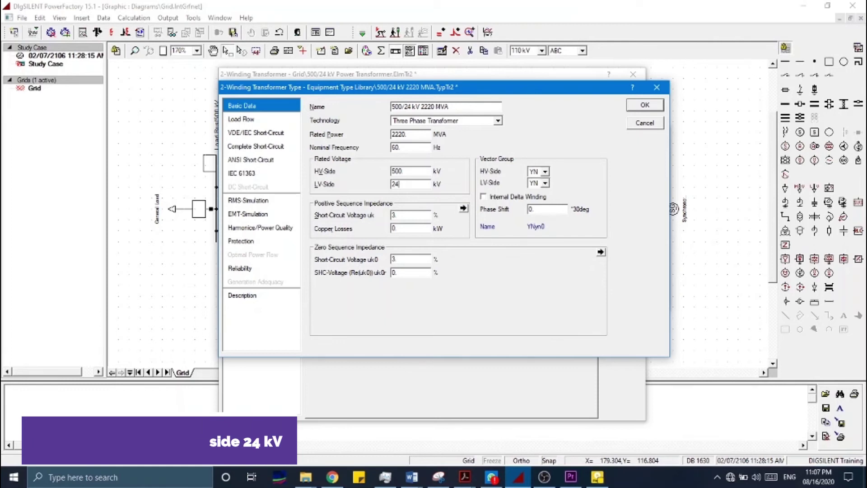
- Enter 15% short-circuit voltage from the PDF, save the type and assign it
key(alt+Tab)
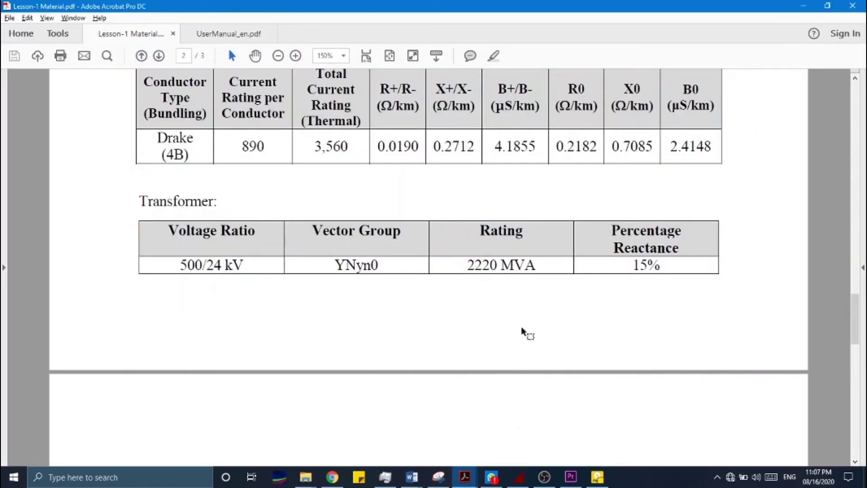
drag(338, 270, 420, 271)
click(406, 290)
key(alt+Tab)
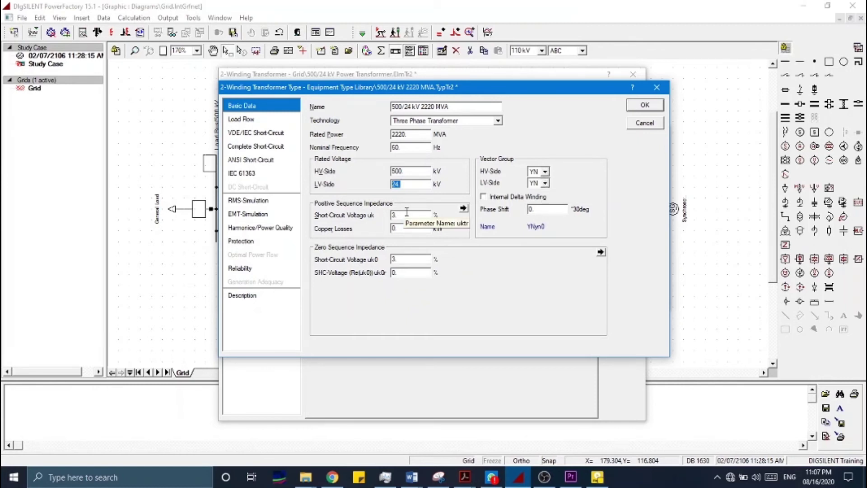
key(alt+Tab)
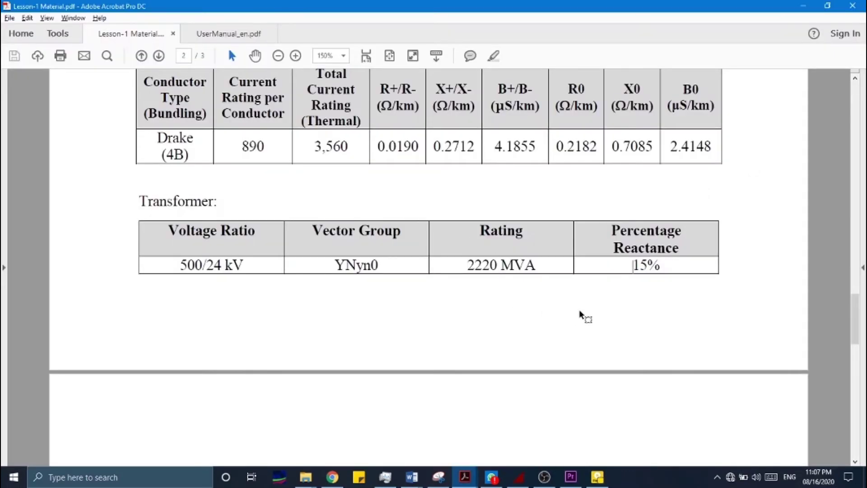
drag(605, 258, 662, 259)
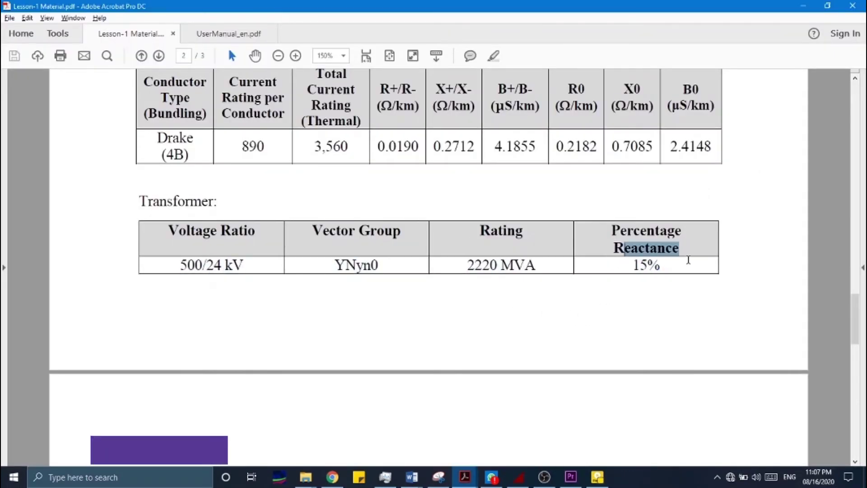
key(alt+Tab)
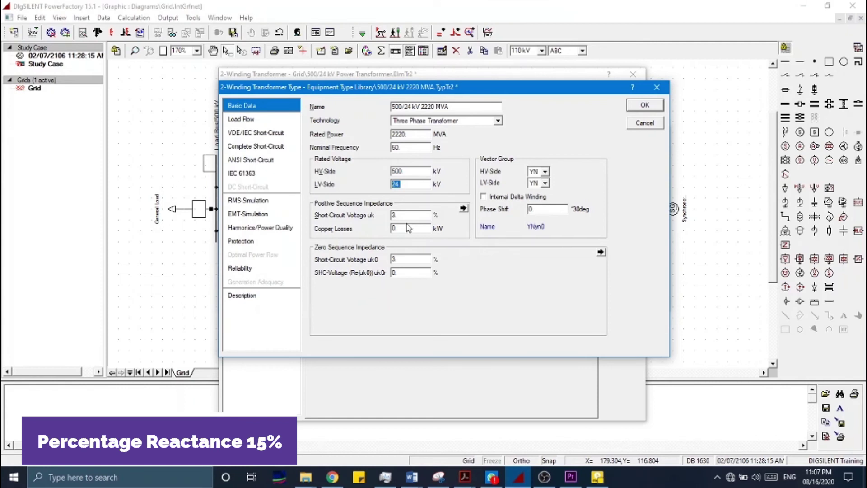
text(1)
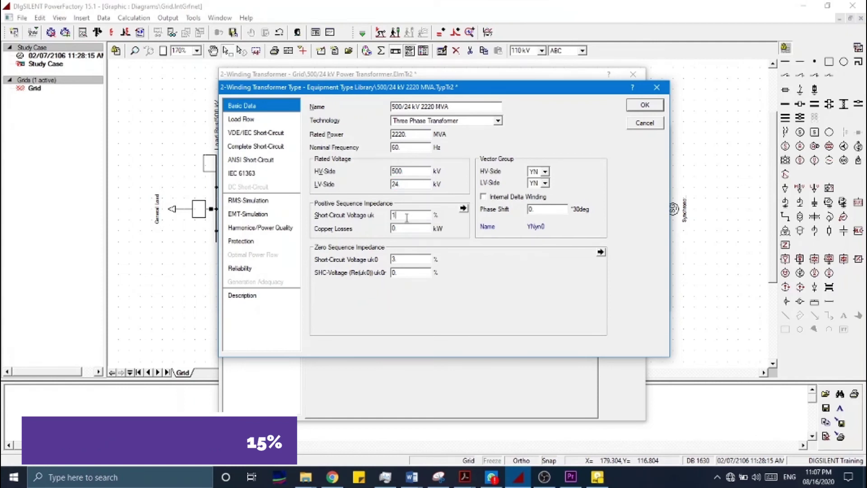
text(5)
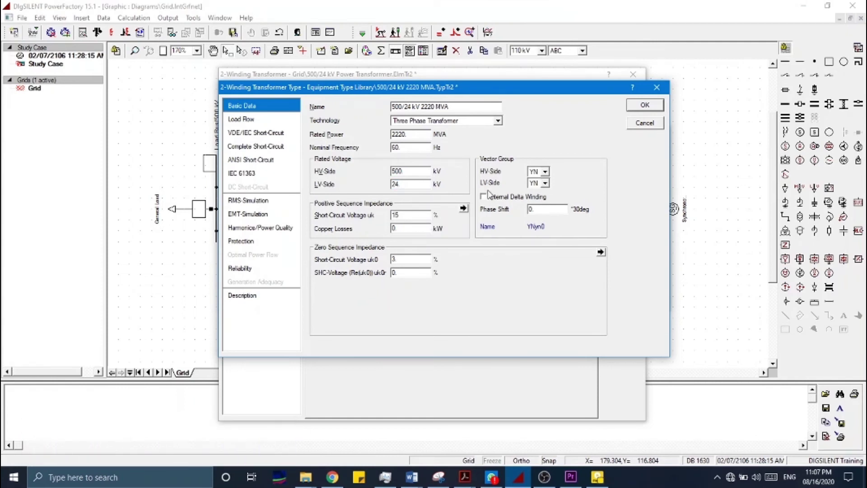
click(632, 108)
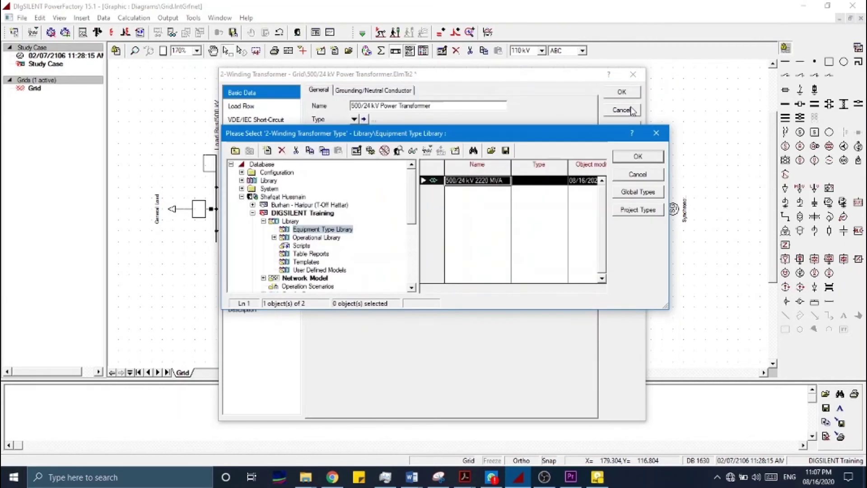
click(636, 156)
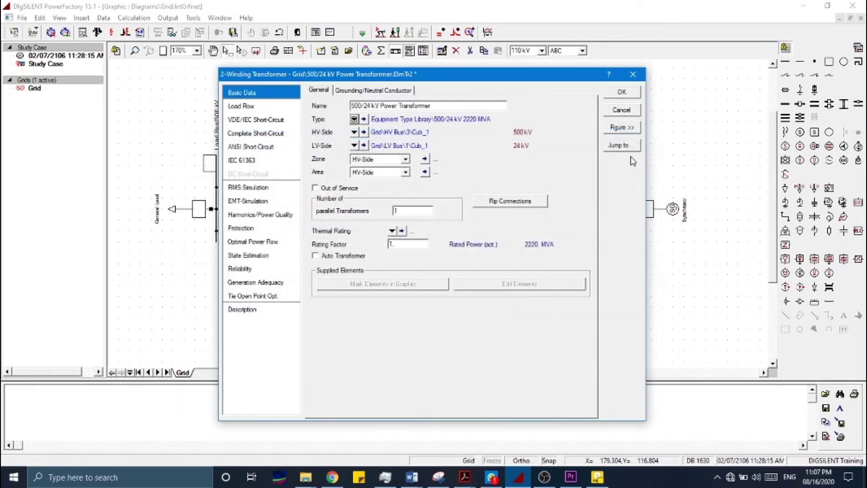